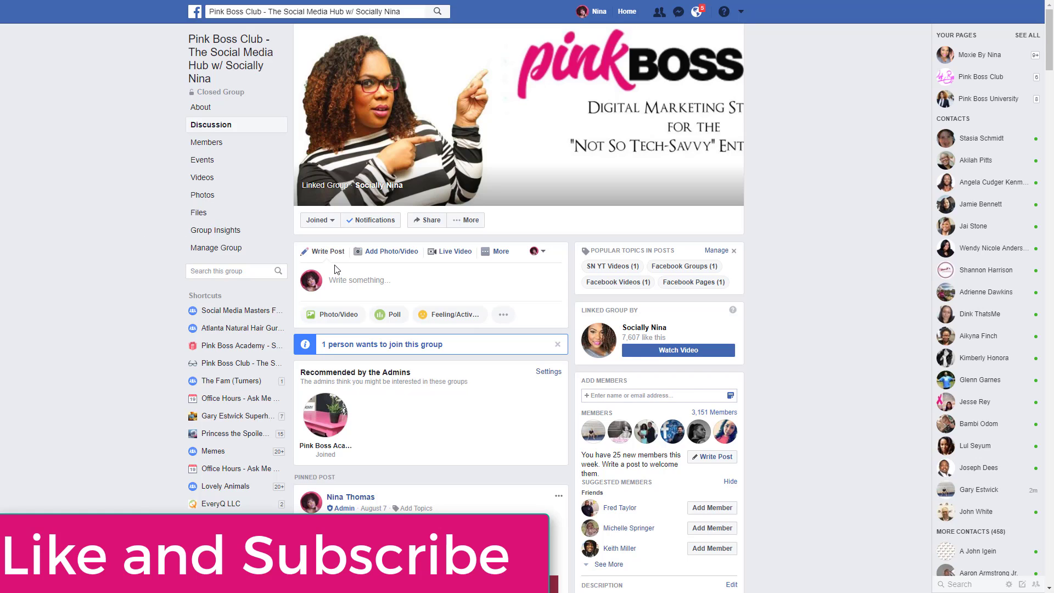
- Filter the discussion feed by the Facebook Groups topic, then return to the unfiltered feed
scroll(433, 321, down, 3)
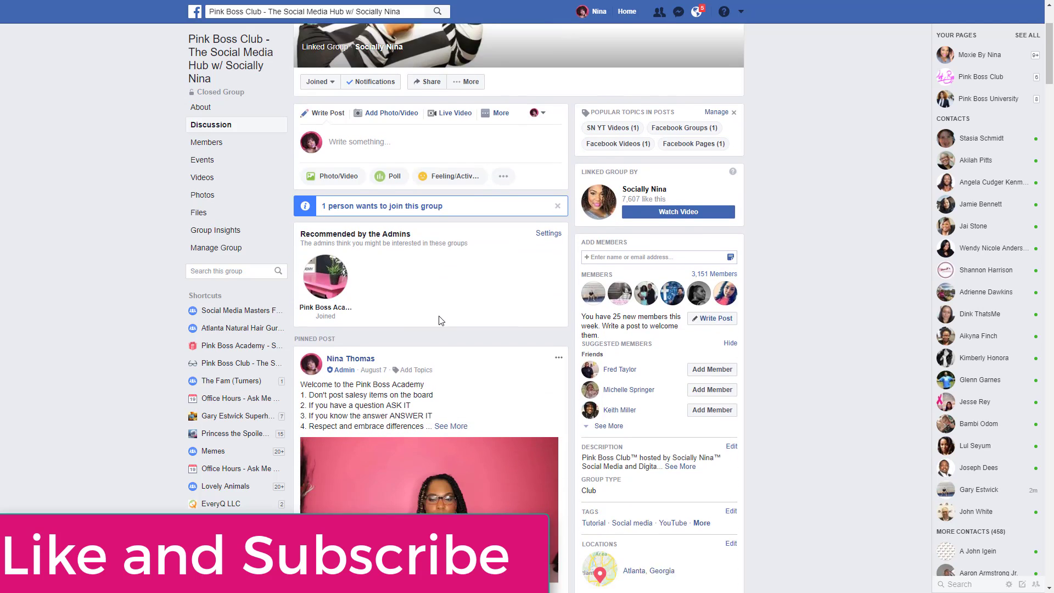
scroll(438, 323, down, 15)
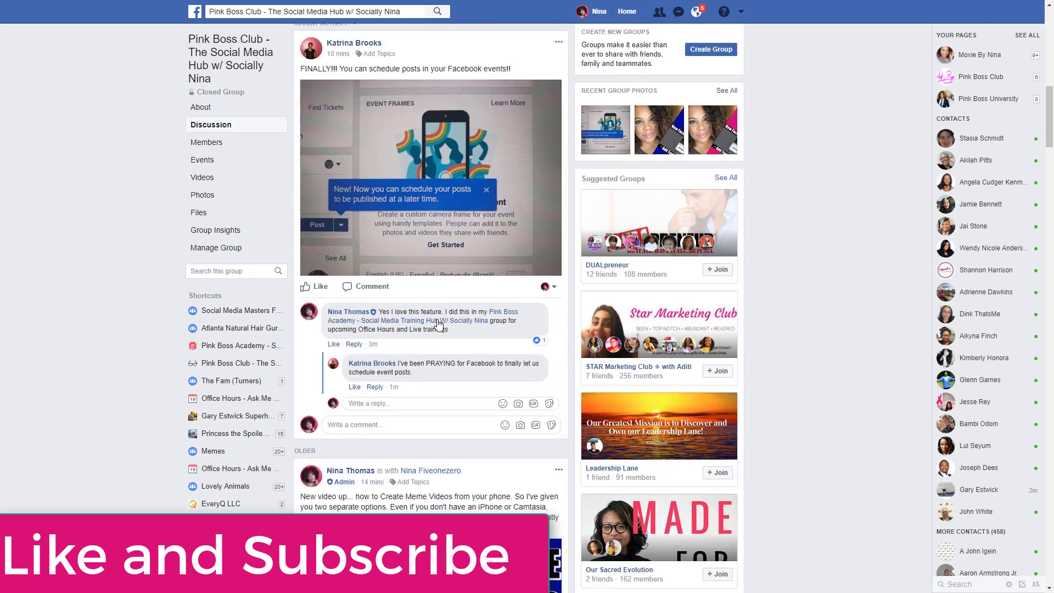
scroll(438, 325, down, 12)
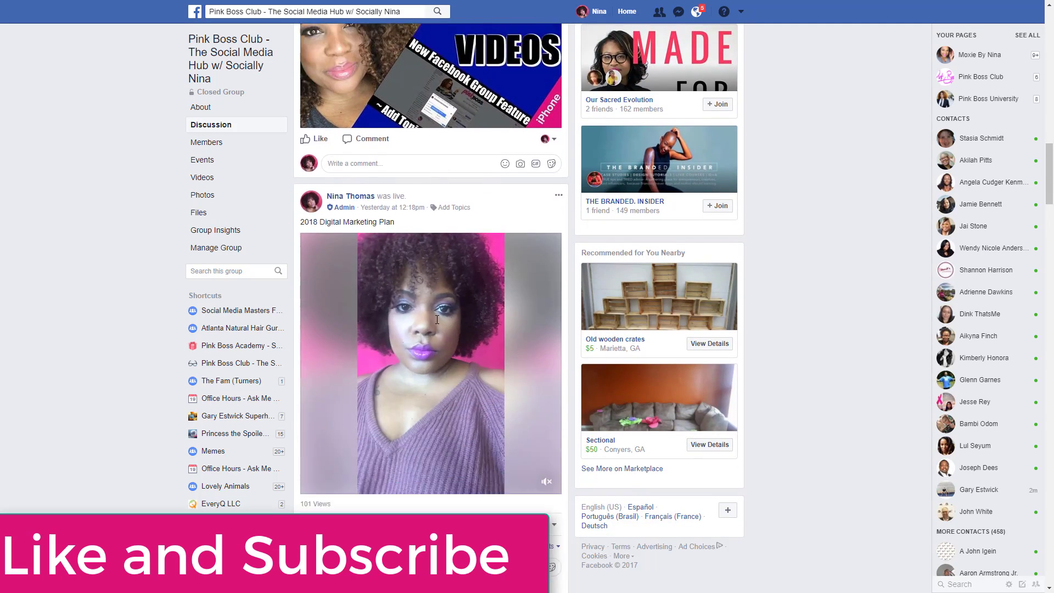
scroll(438, 320, down, 3)
scroll(775, 347, up, 20)
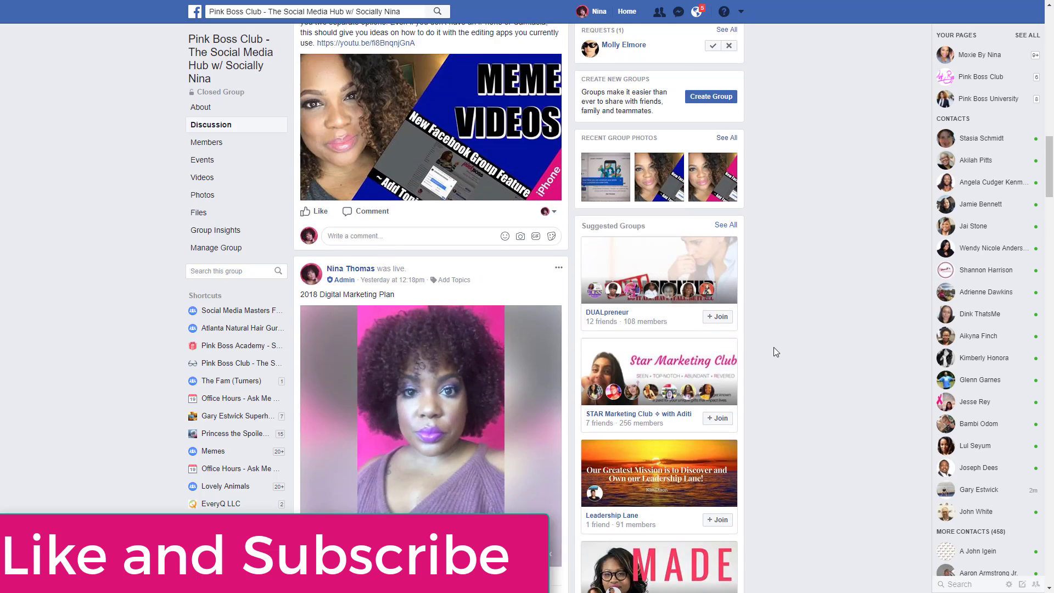
scroll(768, 336, up, 10)
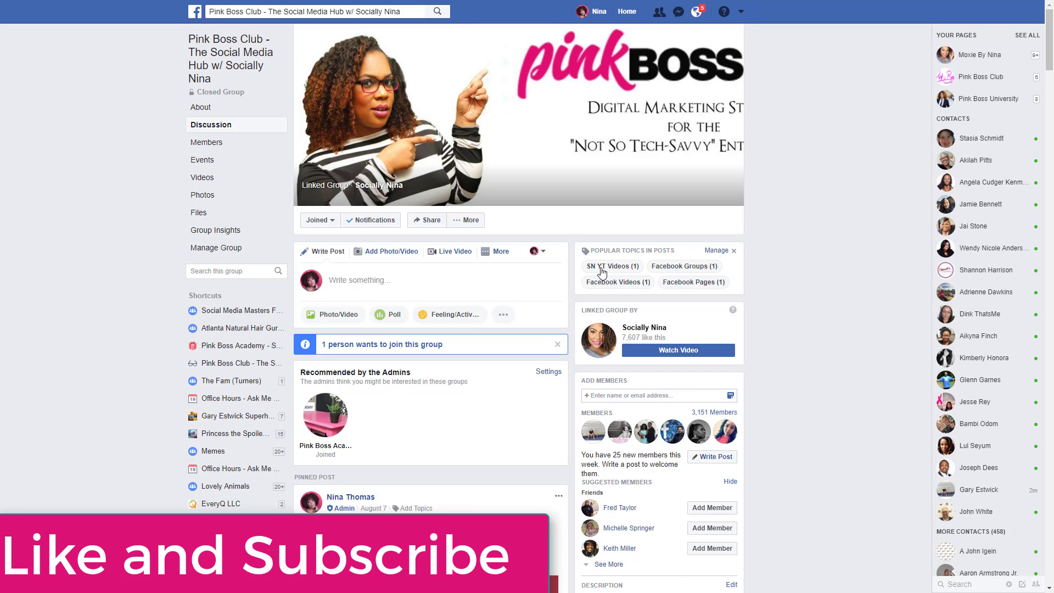
click(701, 268)
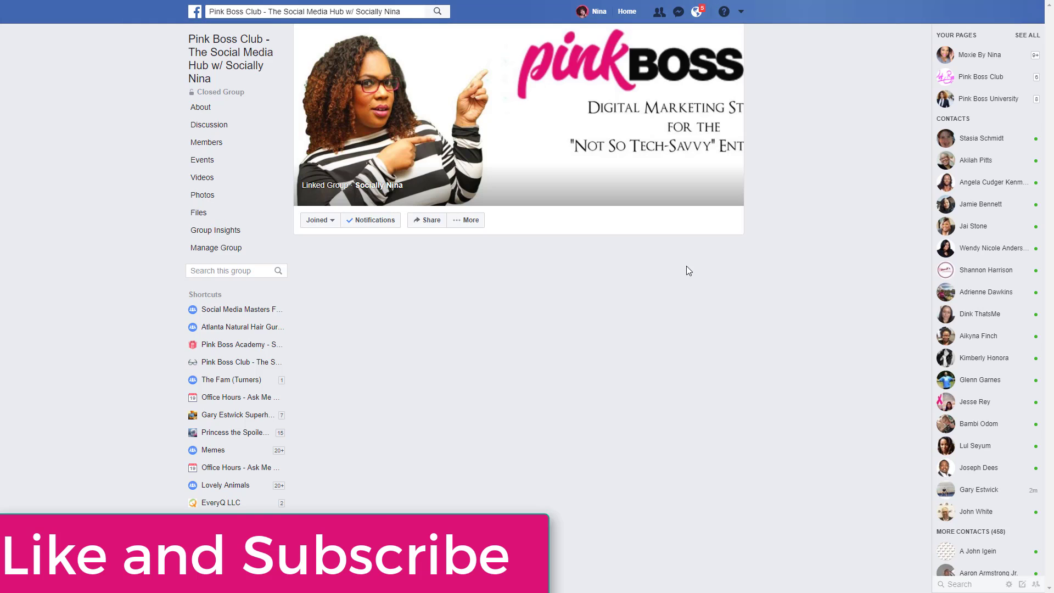
scroll(521, 363, down, 3)
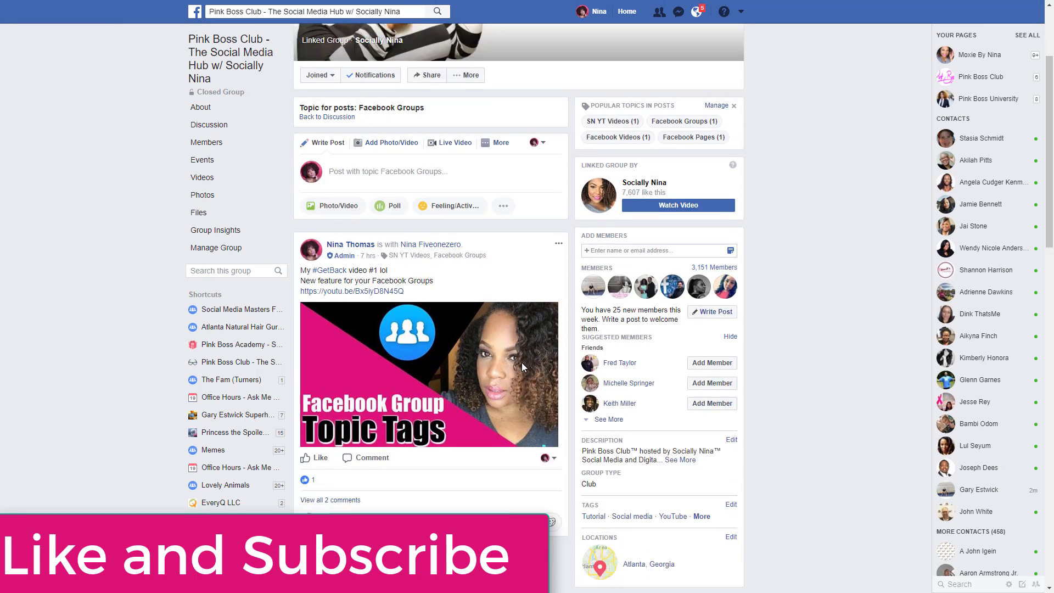
scroll(522, 366, up, 2)
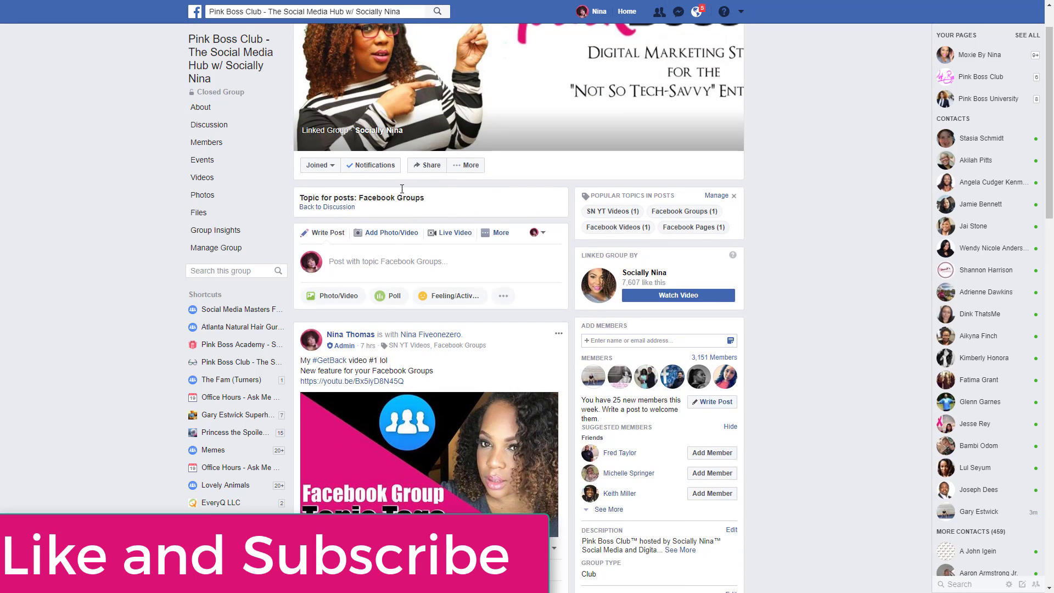
right_click(85, 93)
click(108, 122)
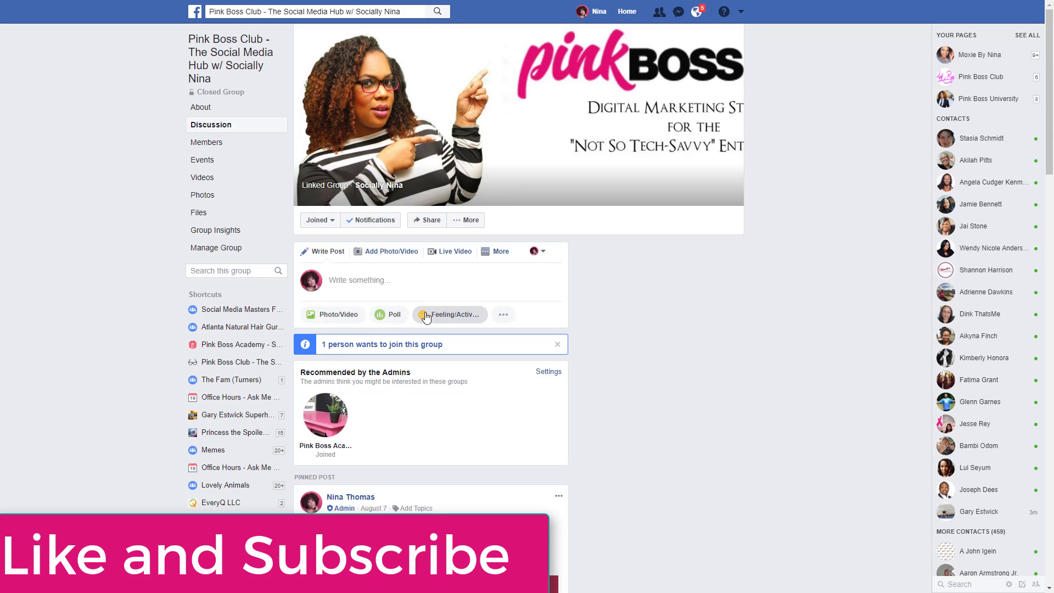
- Tag the phone Meme Videos post with SN YT Videos and Video Marketing, and save
scroll(426, 311, down, 5)
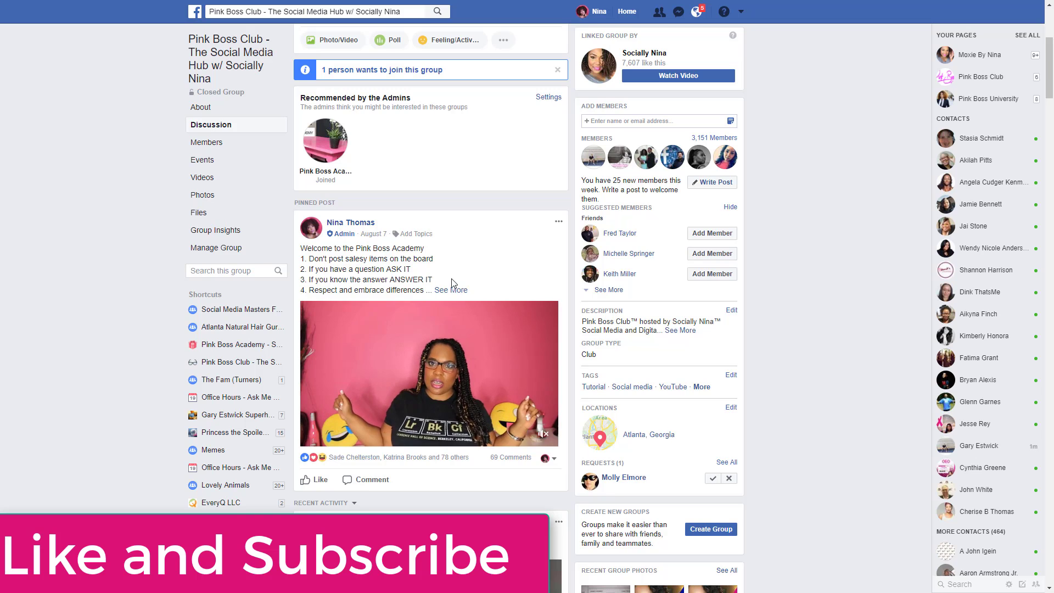
scroll(451, 278, down, 2)
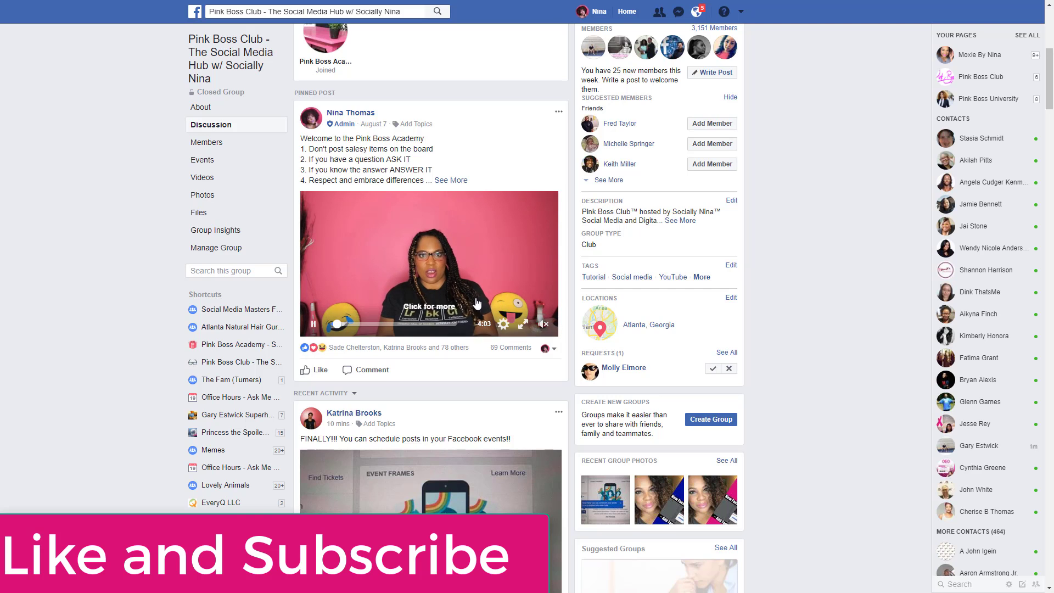
scroll(492, 353, up, 6)
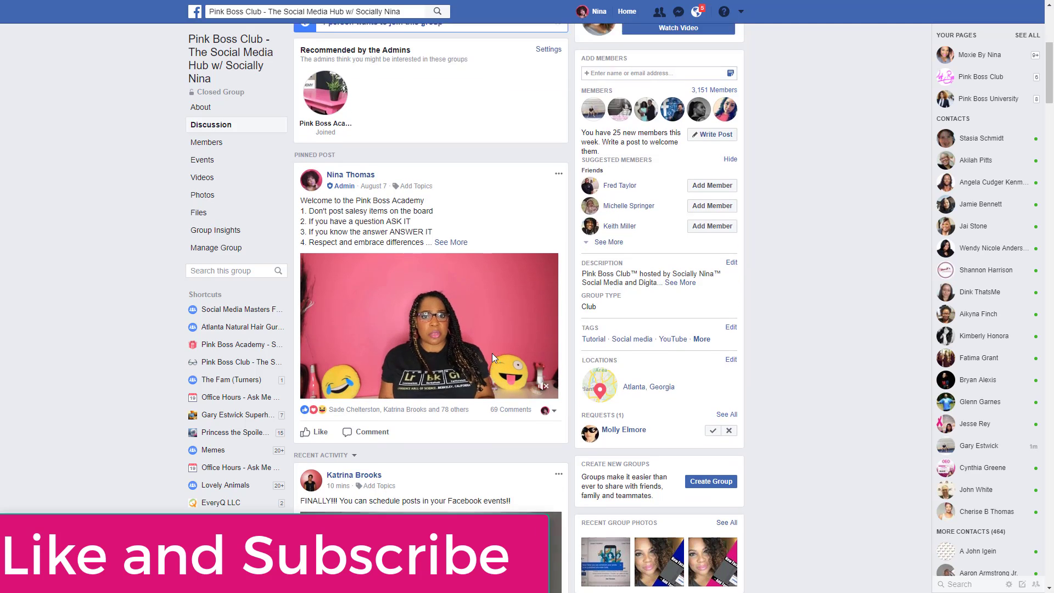
scroll(493, 354, up, 1)
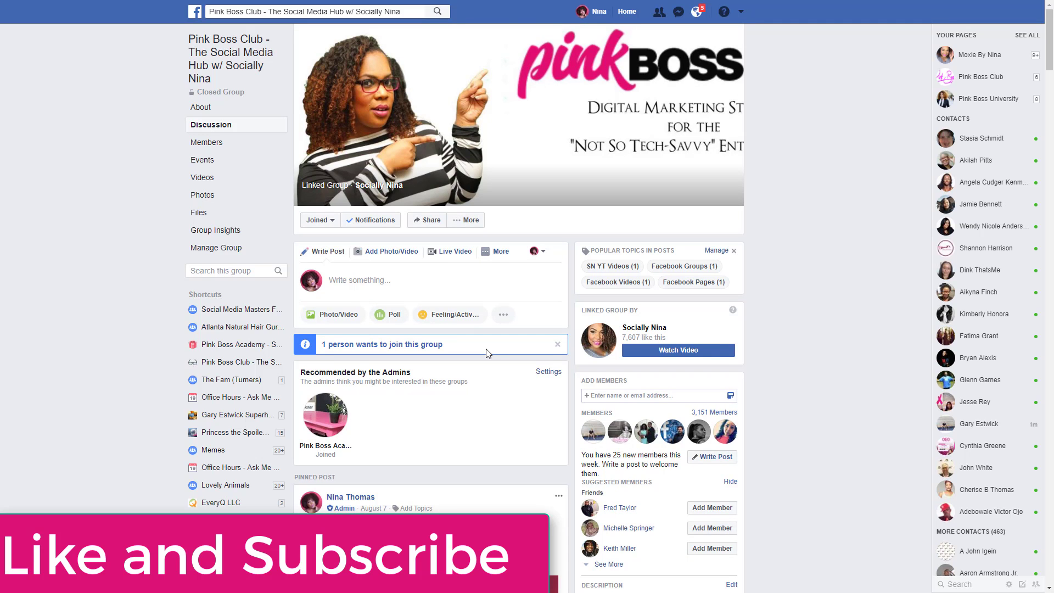
scroll(485, 353, down, 15)
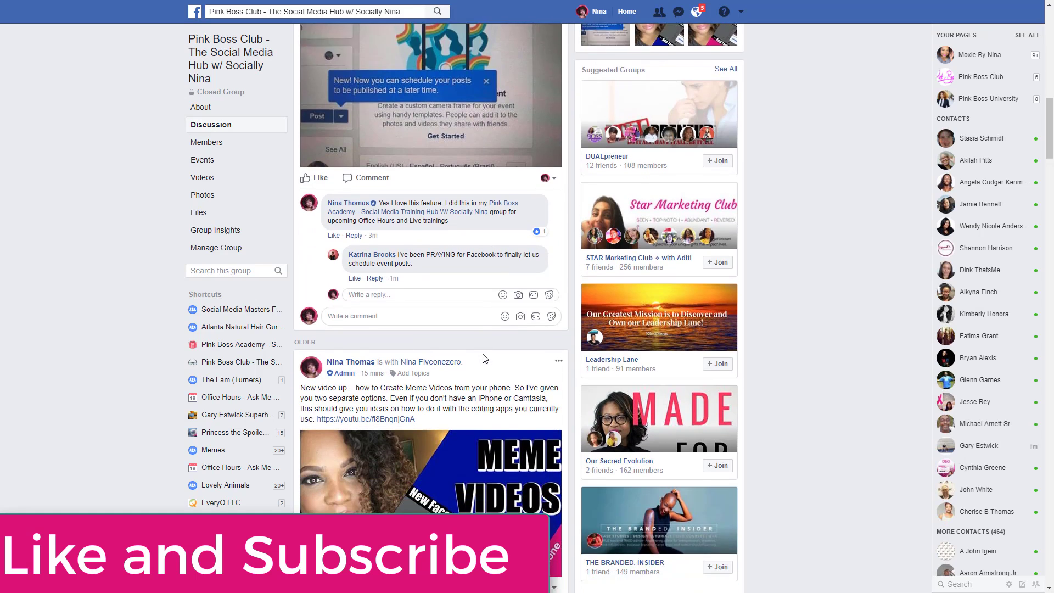
scroll(485, 358, down, 2)
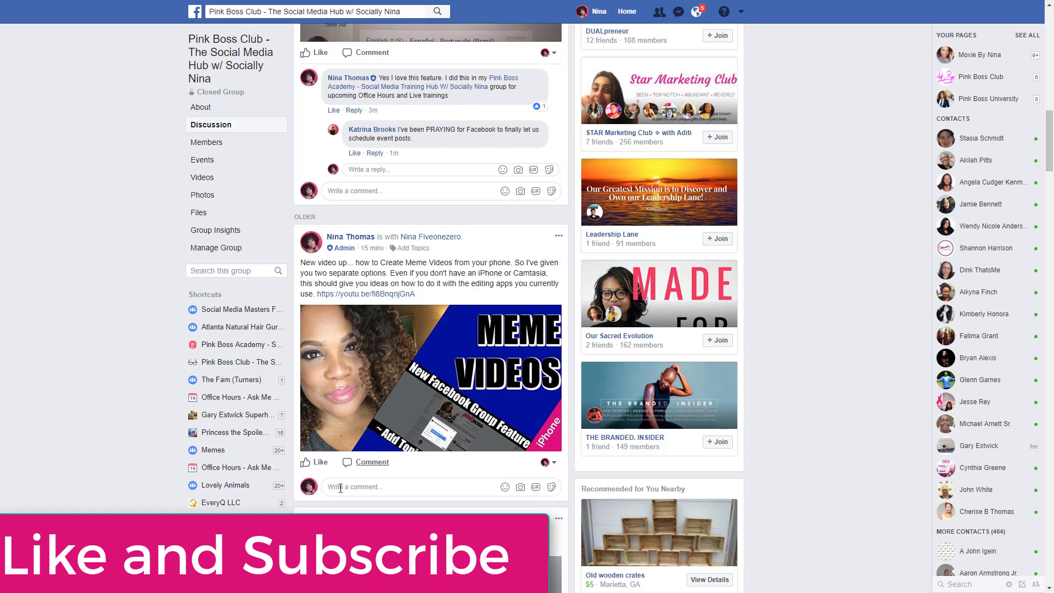
click(559, 239)
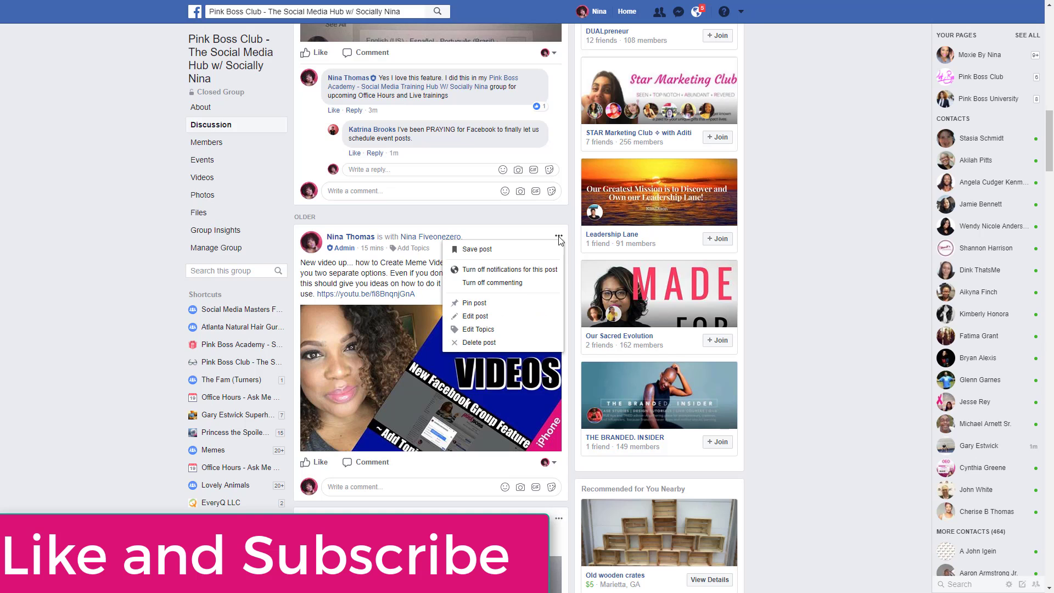
click(493, 331)
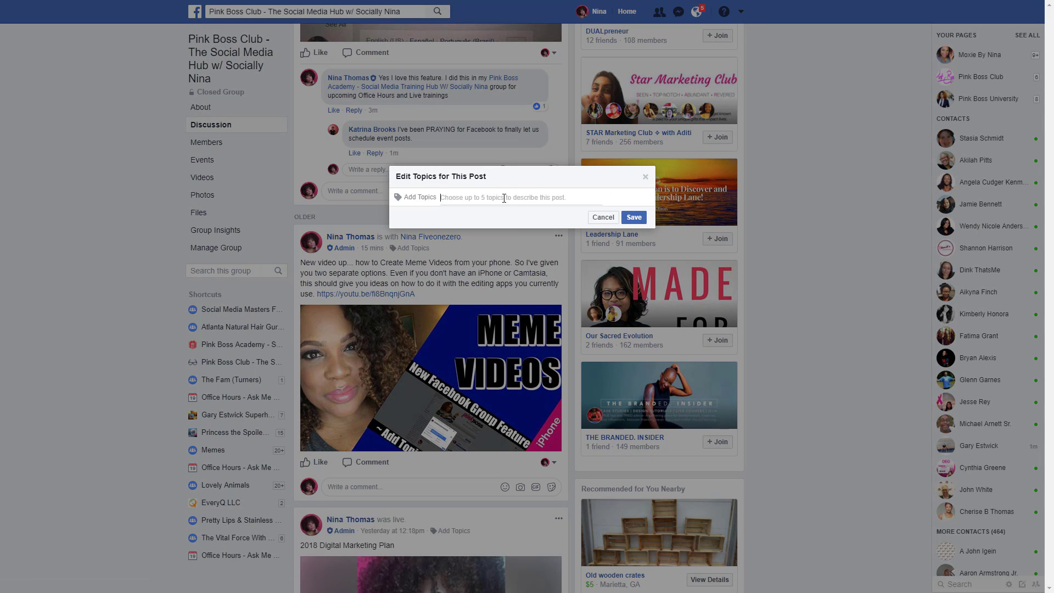
click(507, 197)
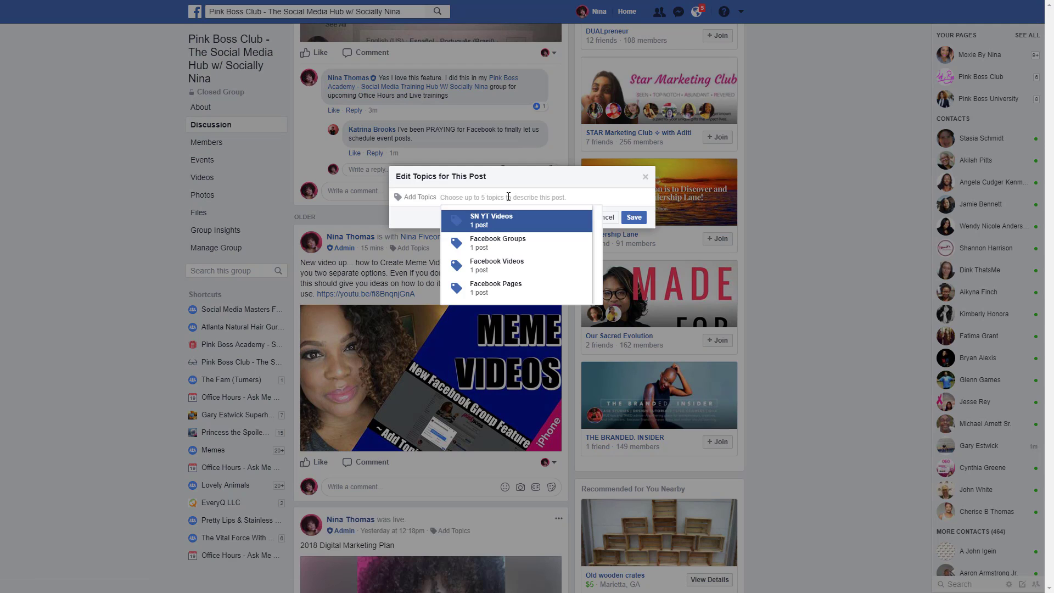
click(474, 216)
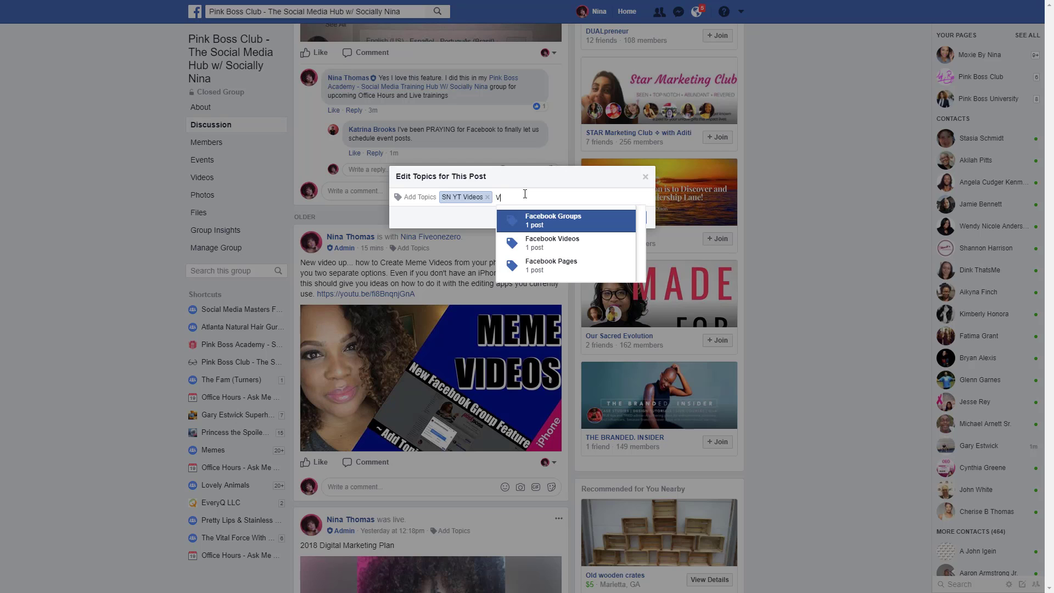
text(ideo Marketing)
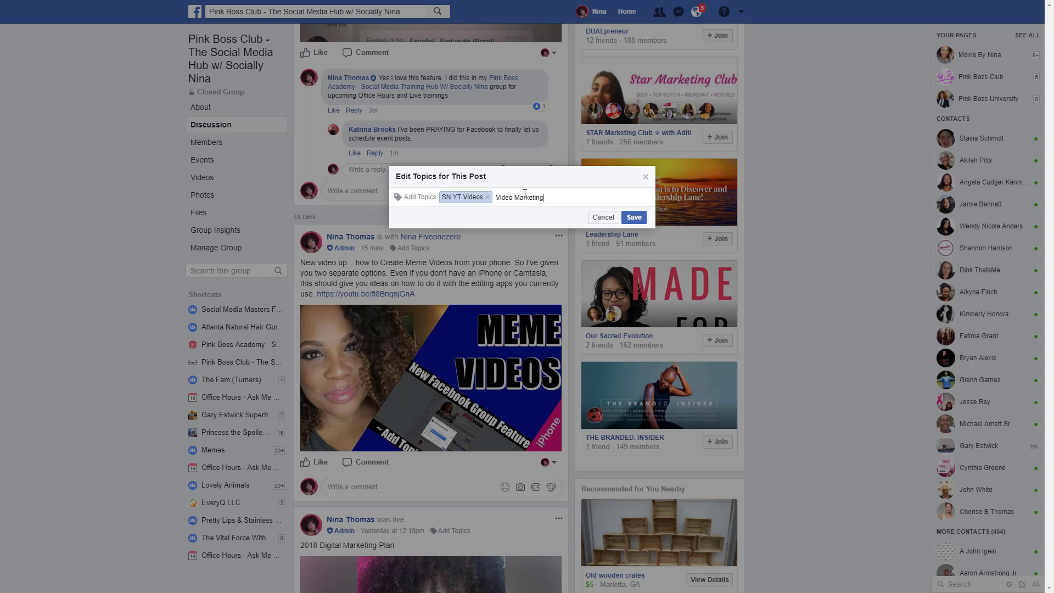
click(626, 214)
scroll(409, 285, down, 4)
scroll(409, 284, down, 15)
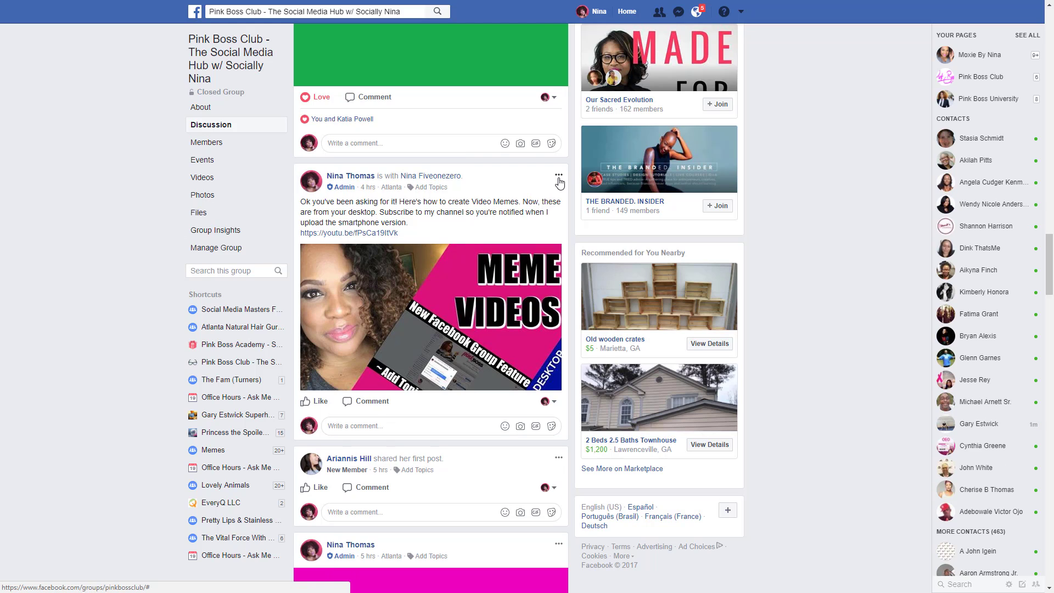
- Add SN YT Videos and a newly created Video Marketing topic to the desktop Meme Videos post
click(559, 177)
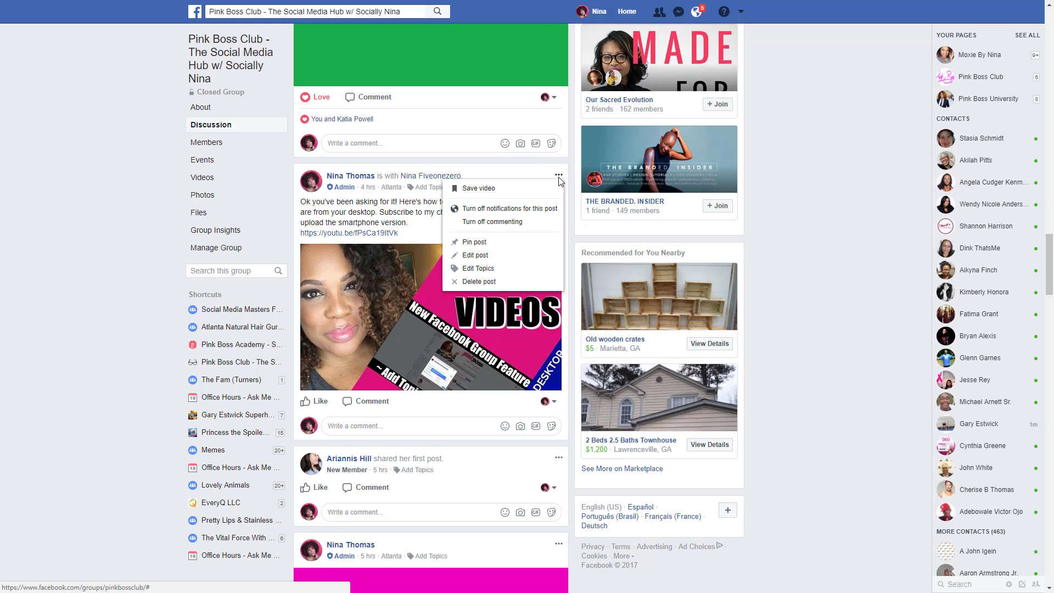
click(427, 188)
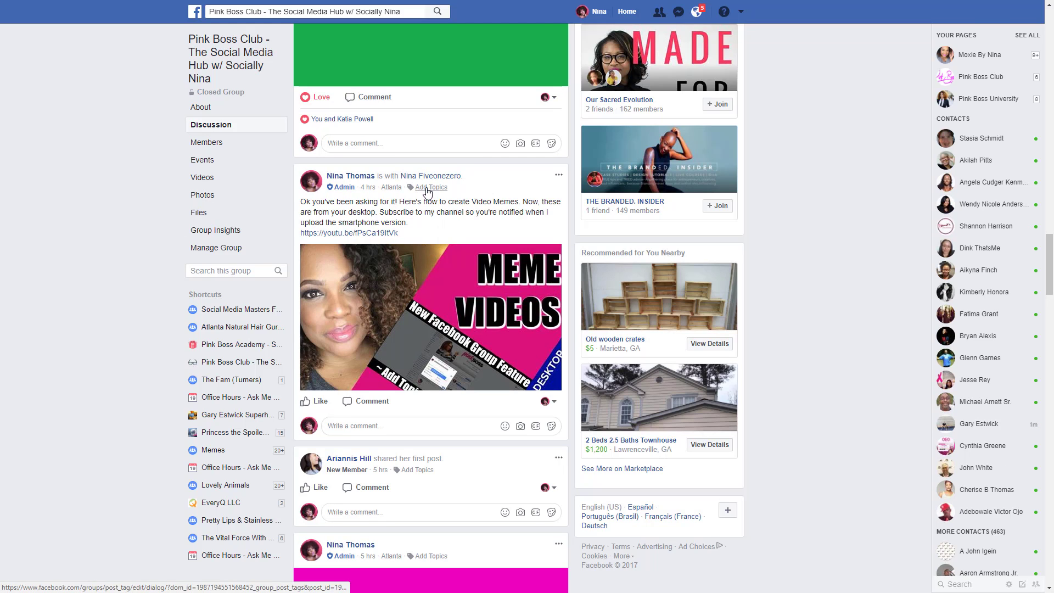
click(427, 188)
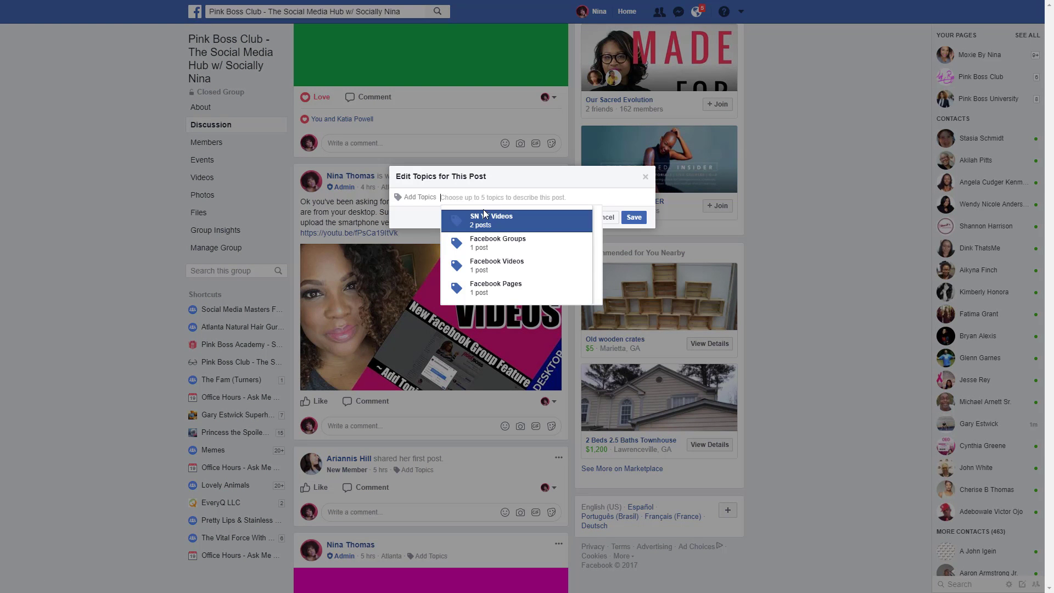
click(485, 212)
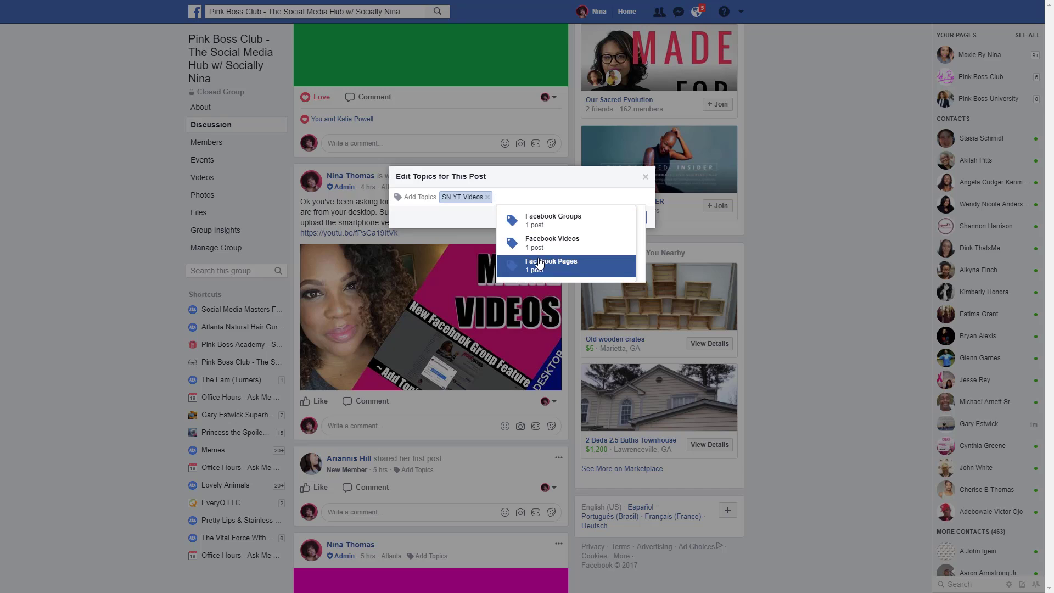
text(Vid)
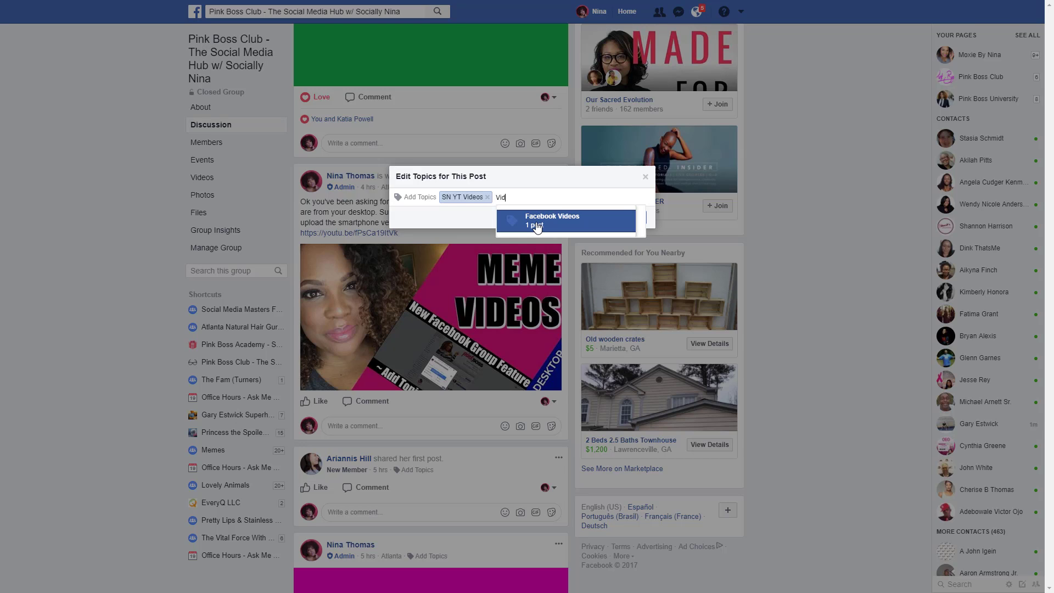
text(eo Marketing)
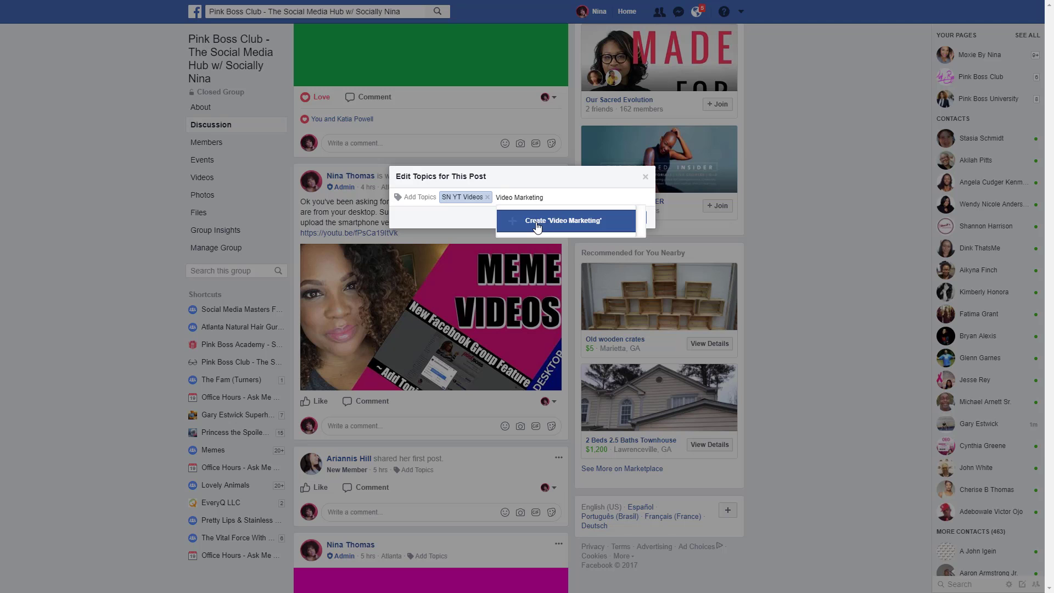
click(537, 226)
click(583, 176)
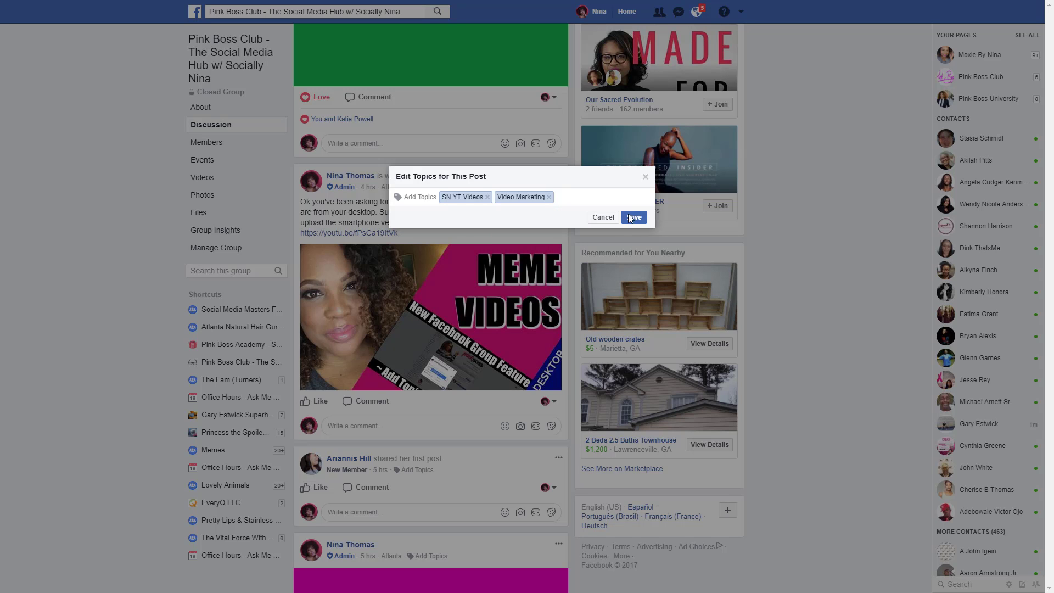
click(632, 216)
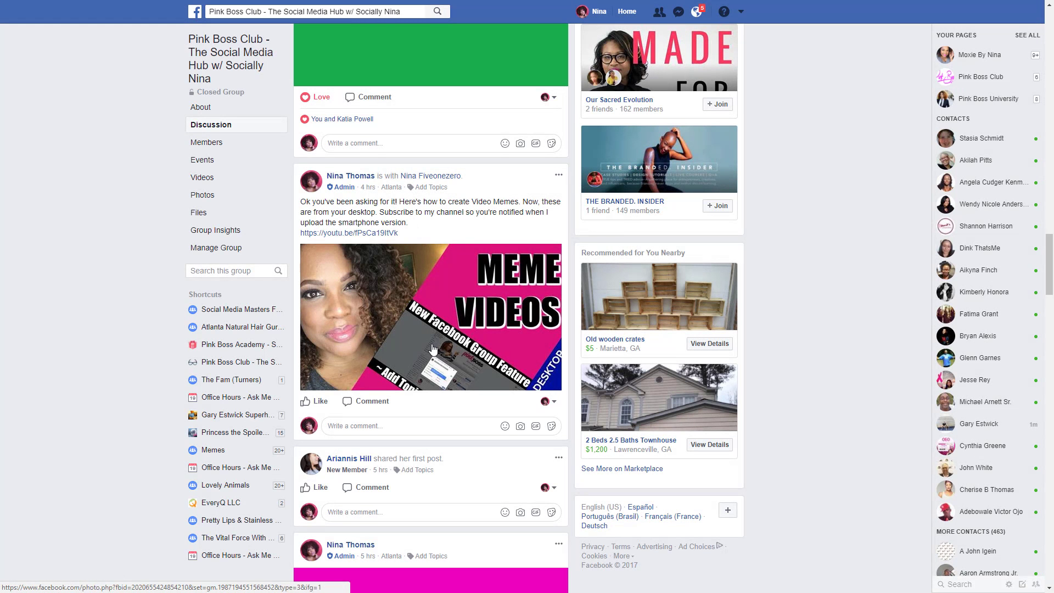
scroll(434, 345, up, 2)
scroll(433, 343, down, 8)
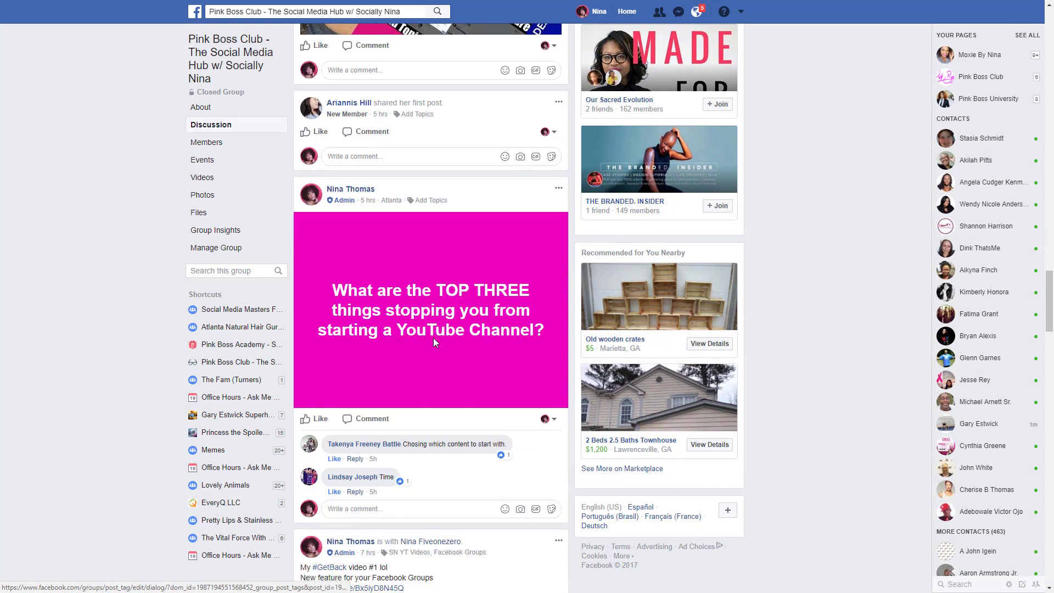
scroll(433, 343, up, 2)
scroll(433, 343, down, 13)
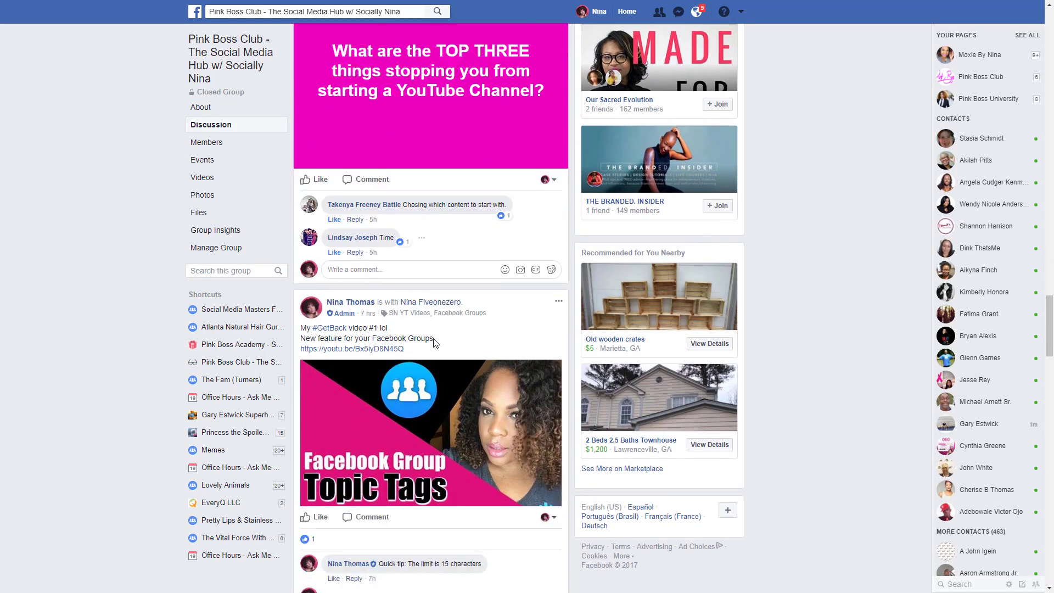
scroll(435, 343, down, 15)
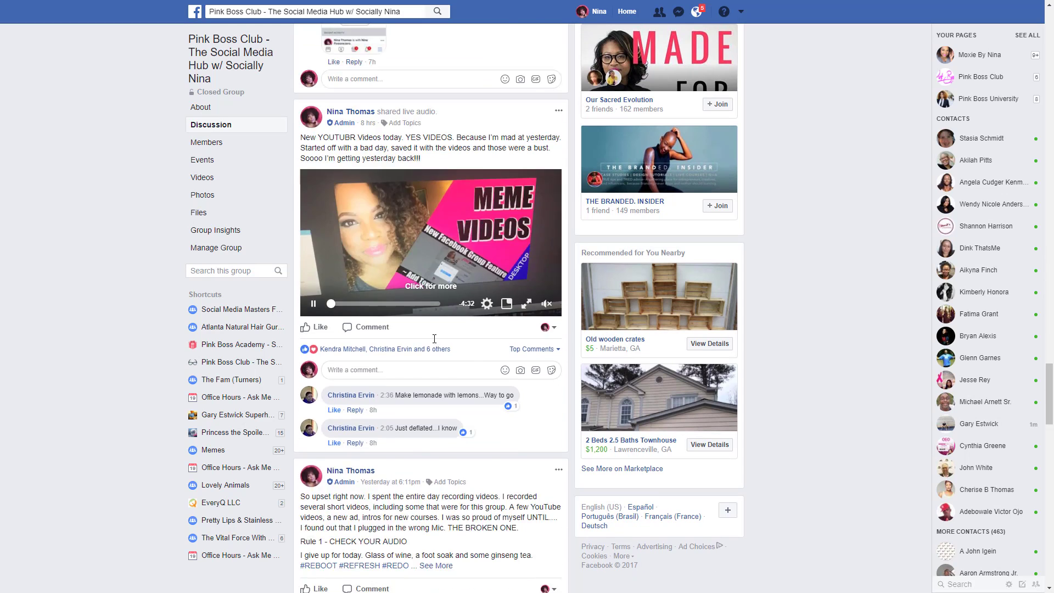
scroll(434, 343, down, 7)
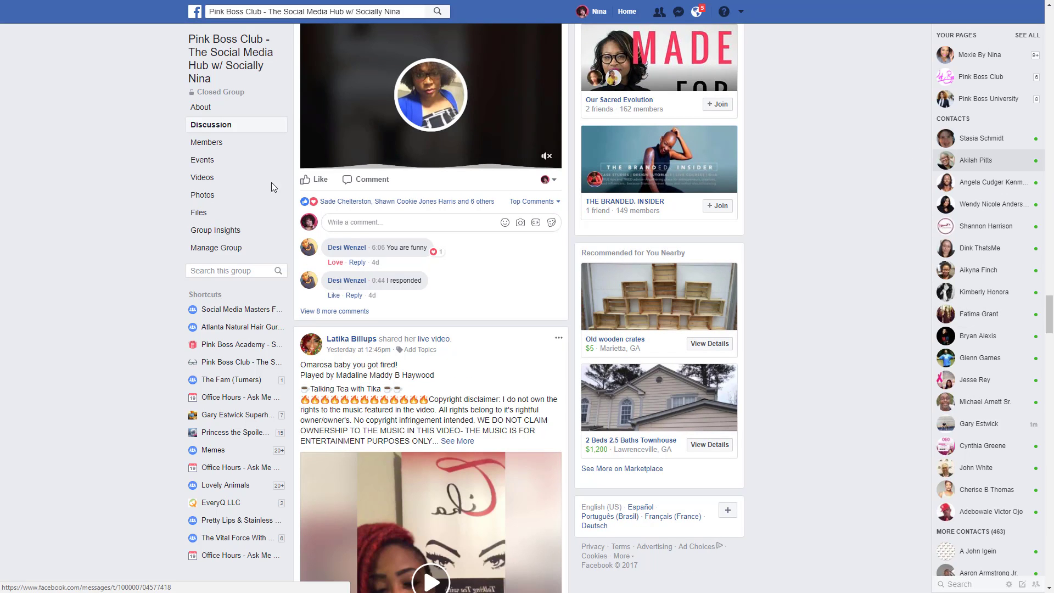
scroll(115, 183, up, 1)
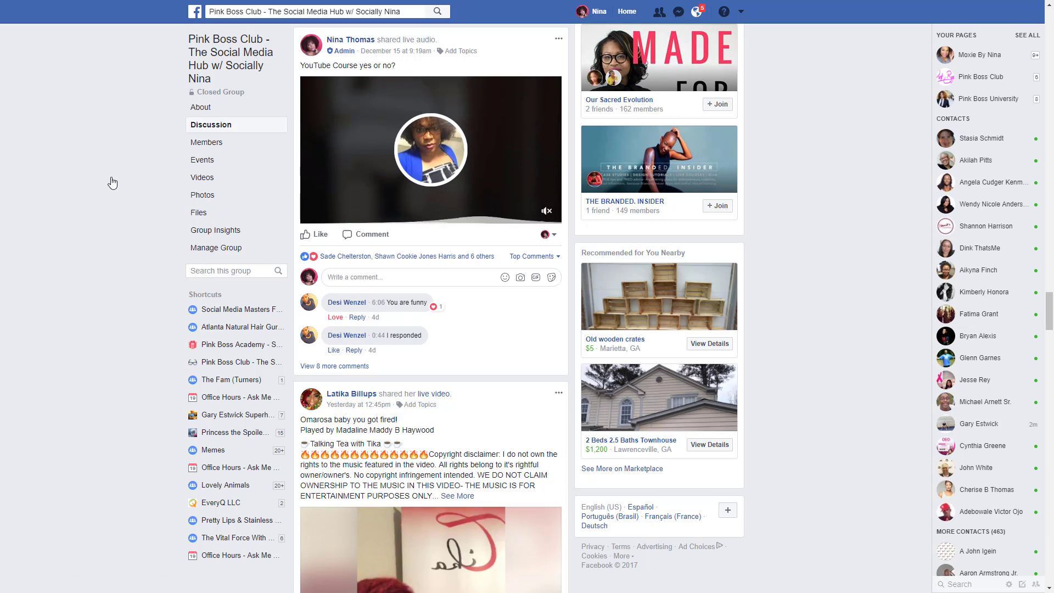
scroll(101, 186, up, 10)
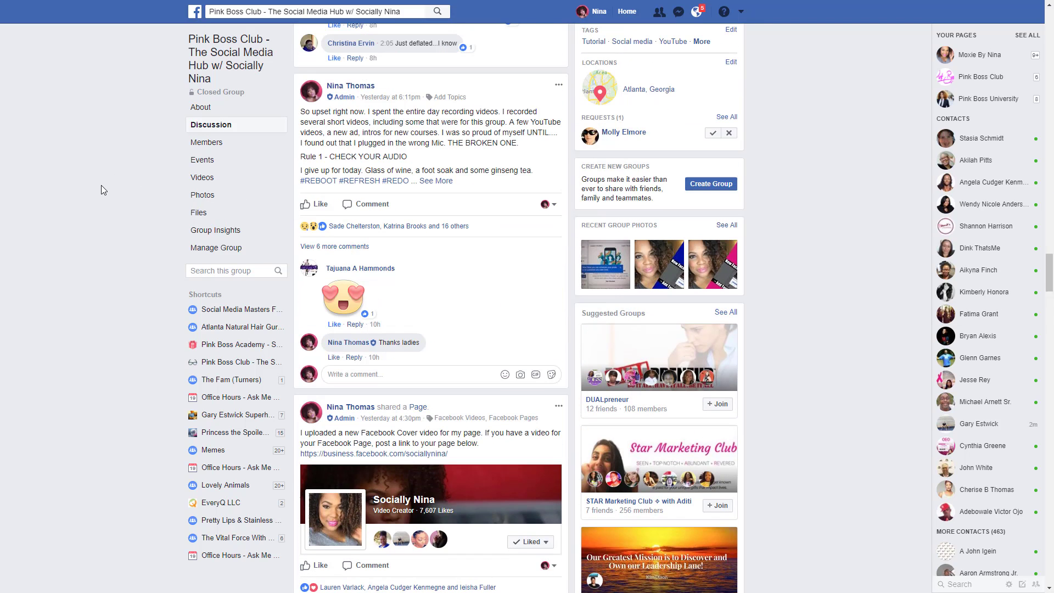
scroll(420, 170, up, 10)
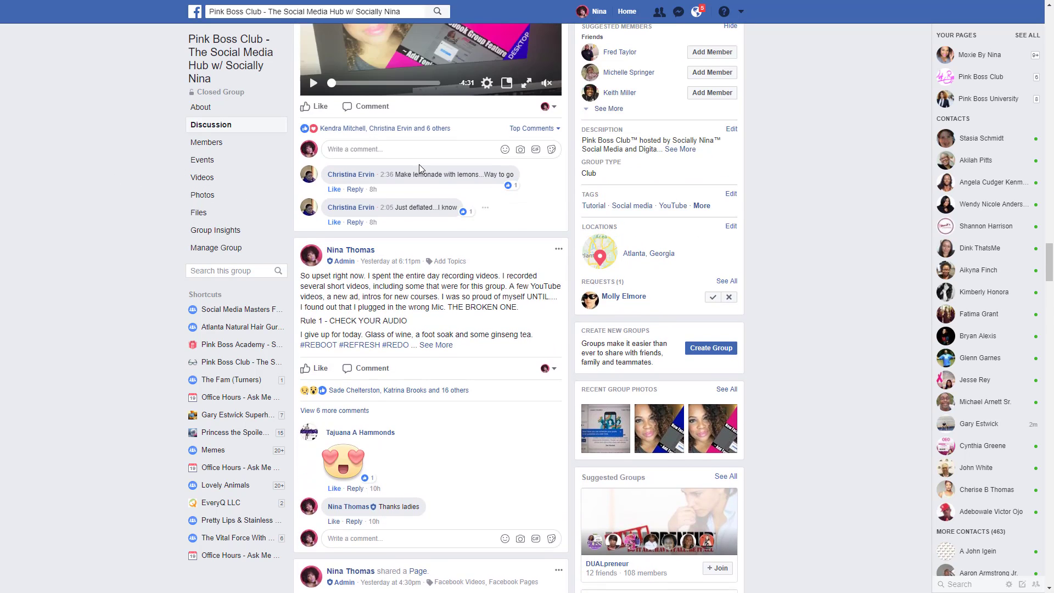
scroll(420, 166, down, 5)
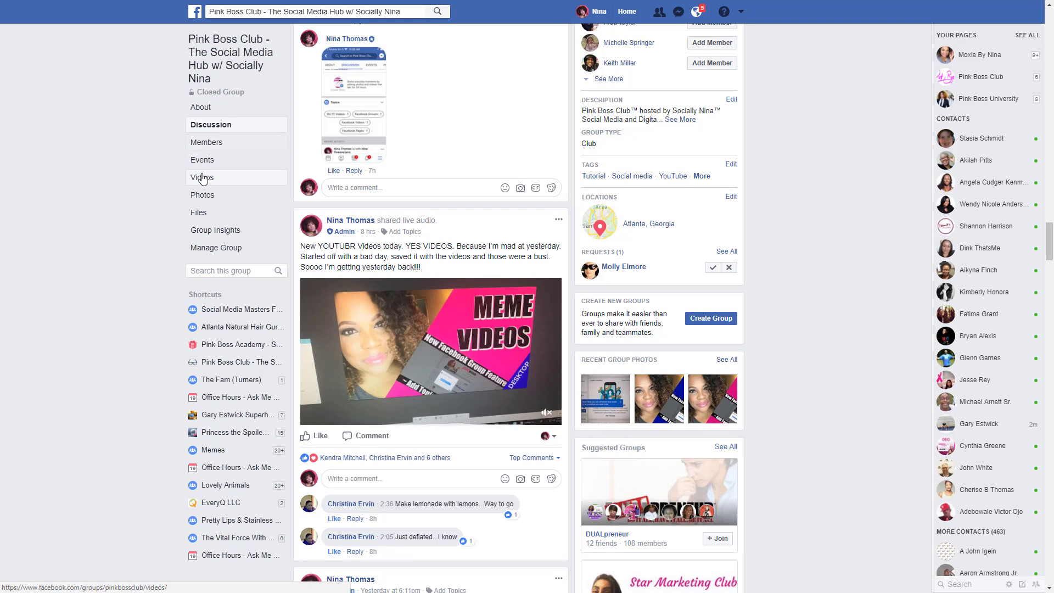
scroll(422, 180, down, 20)
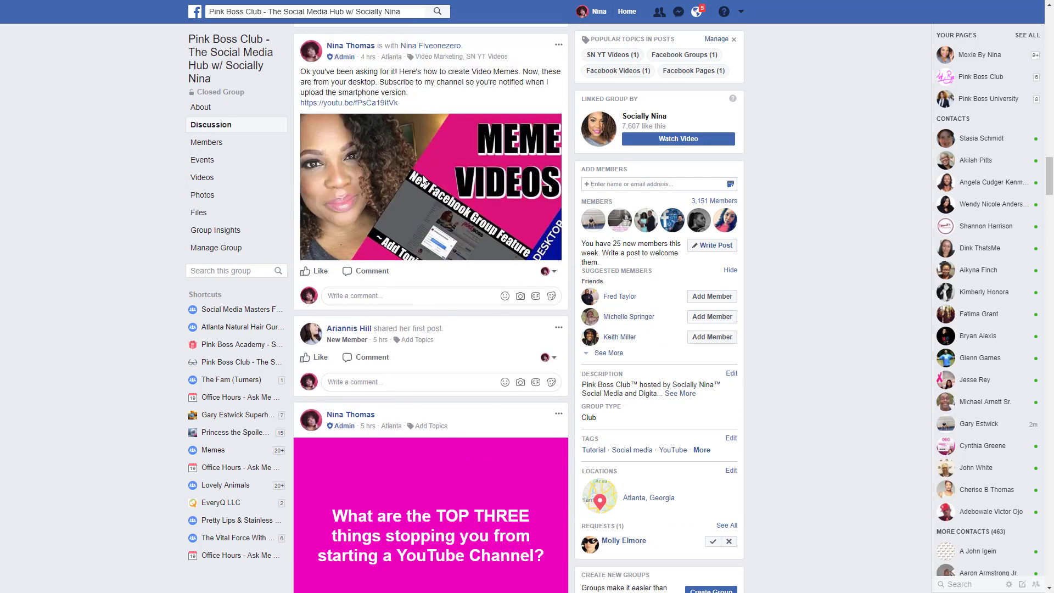
scroll(422, 180, up, 20)
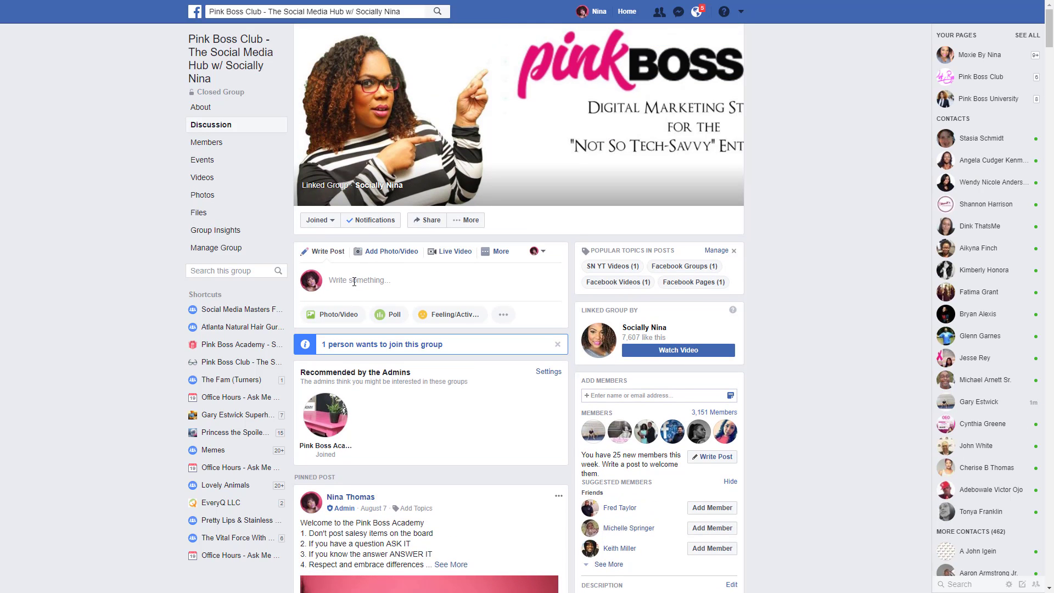
- Search the Pink Boss Club group for 'youtube.com/'
click(246, 272)
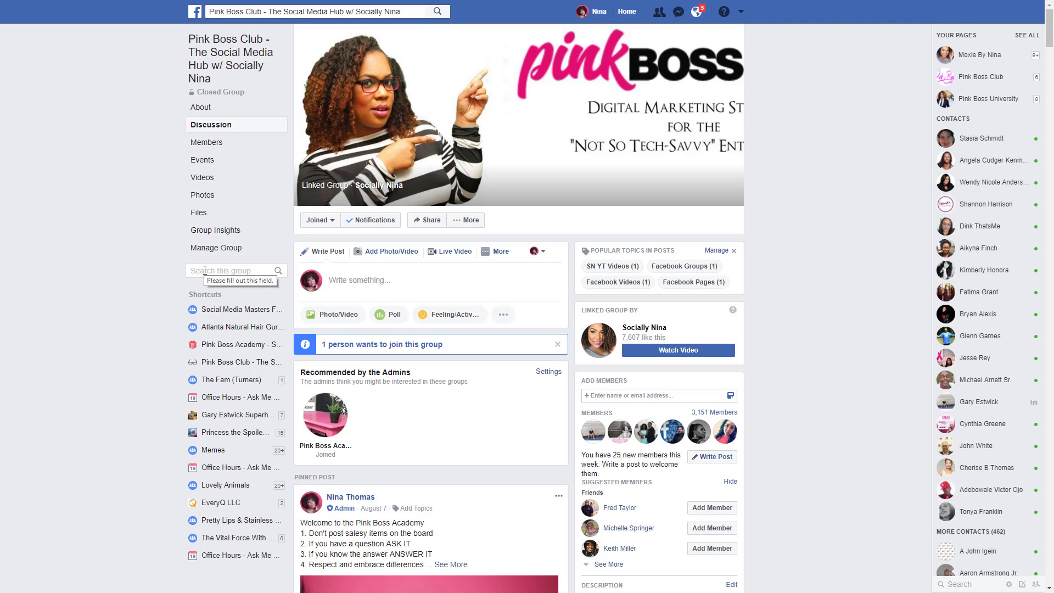
text(youtube)
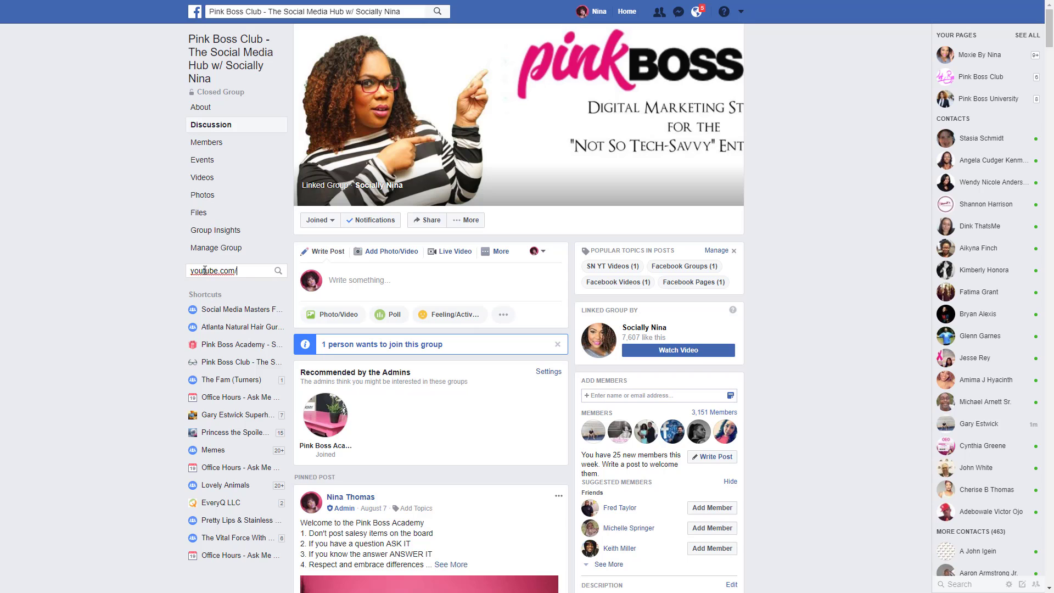
text(.com/)
key(Return)
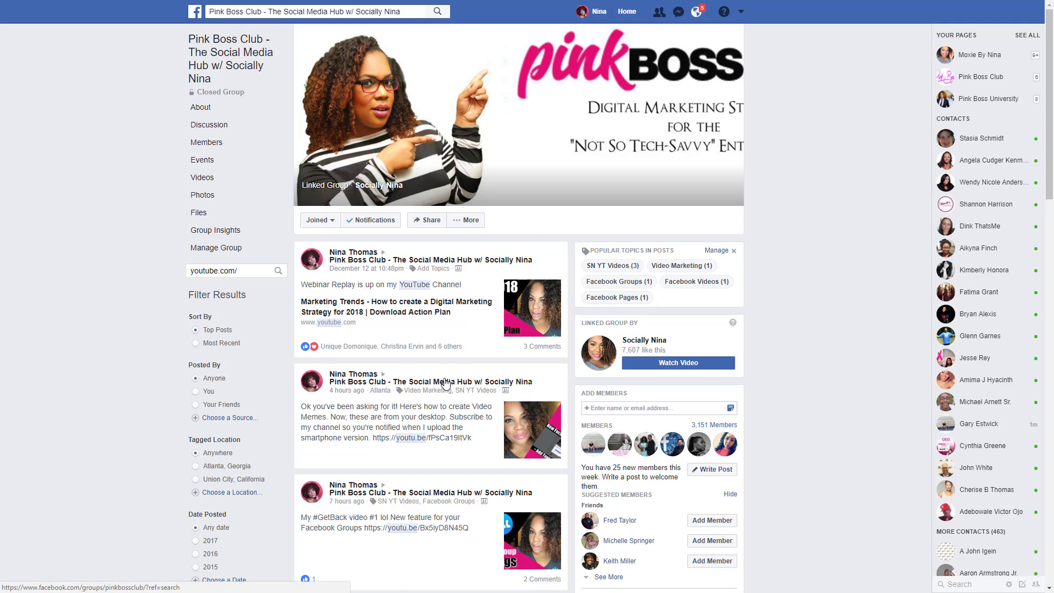
mouse_move(391, 388)
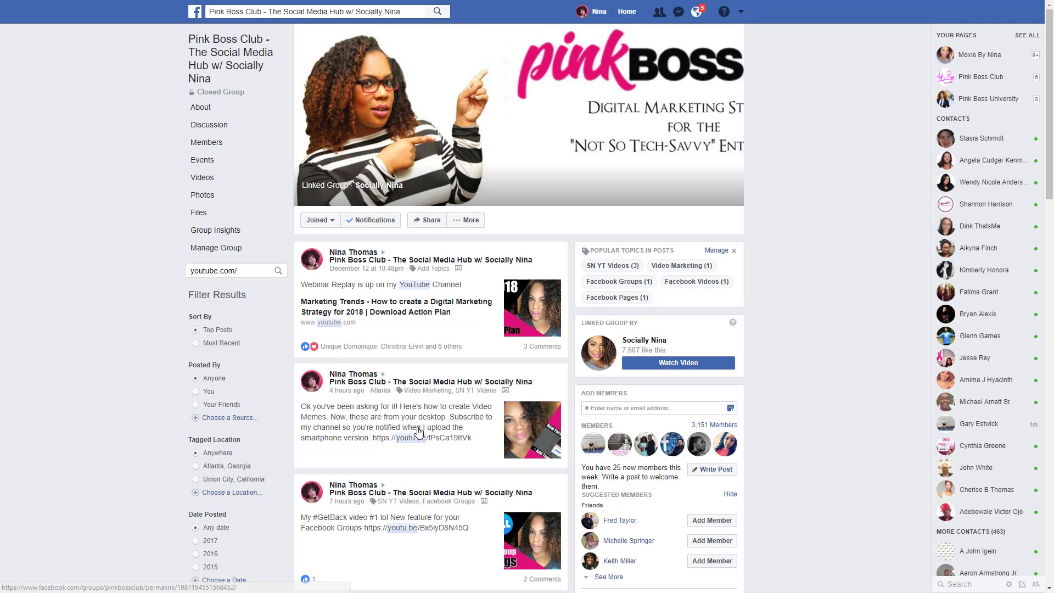
- Expand the Webinar Replay post from the search results
scroll(419, 432, down, 1)
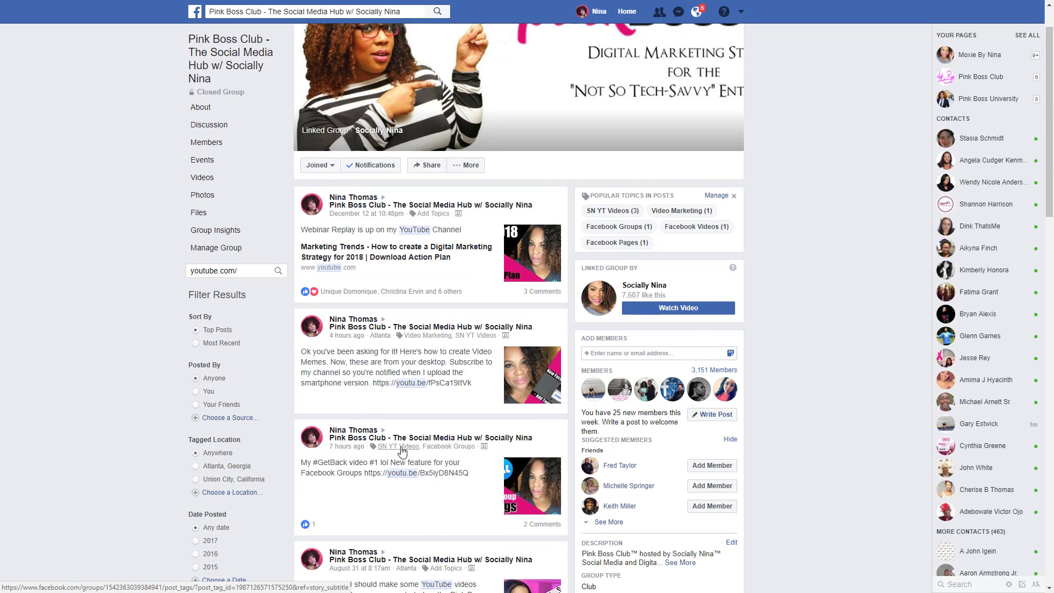
scroll(402, 450, down, 3)
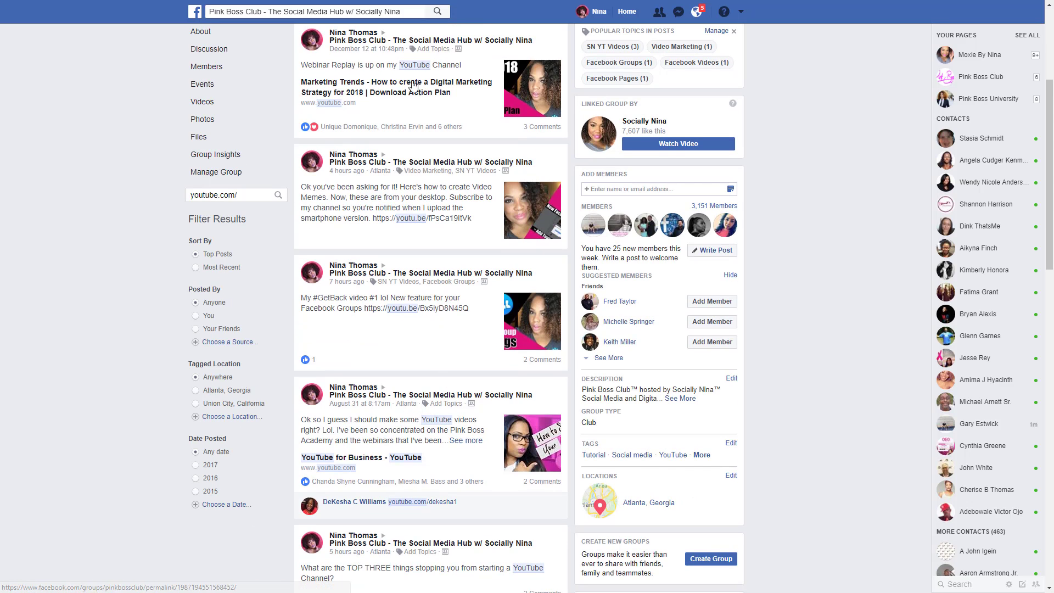
scroll(421, 105, up, 3)
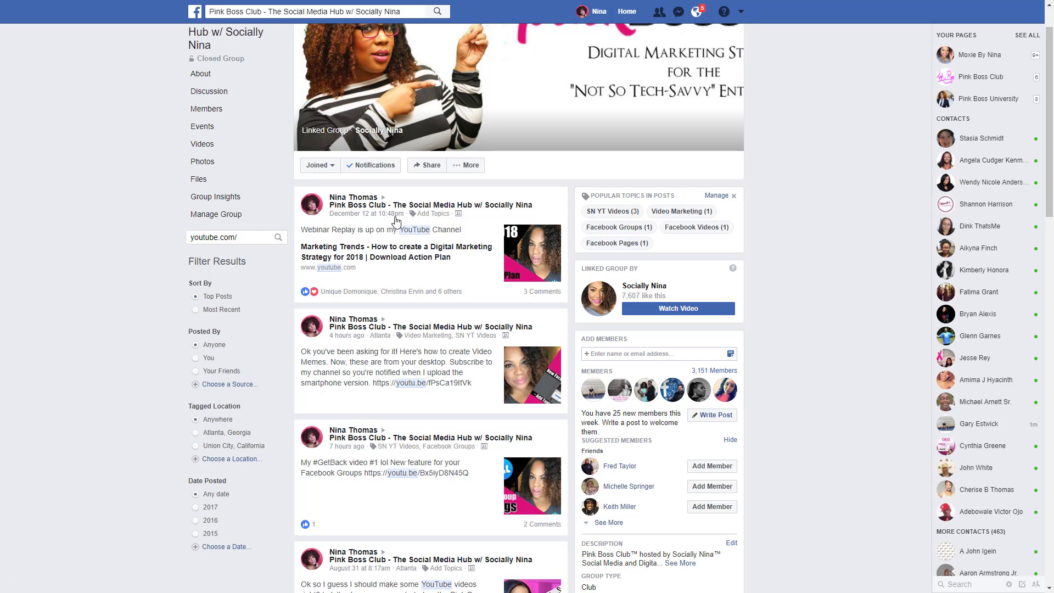
click(421, 218)
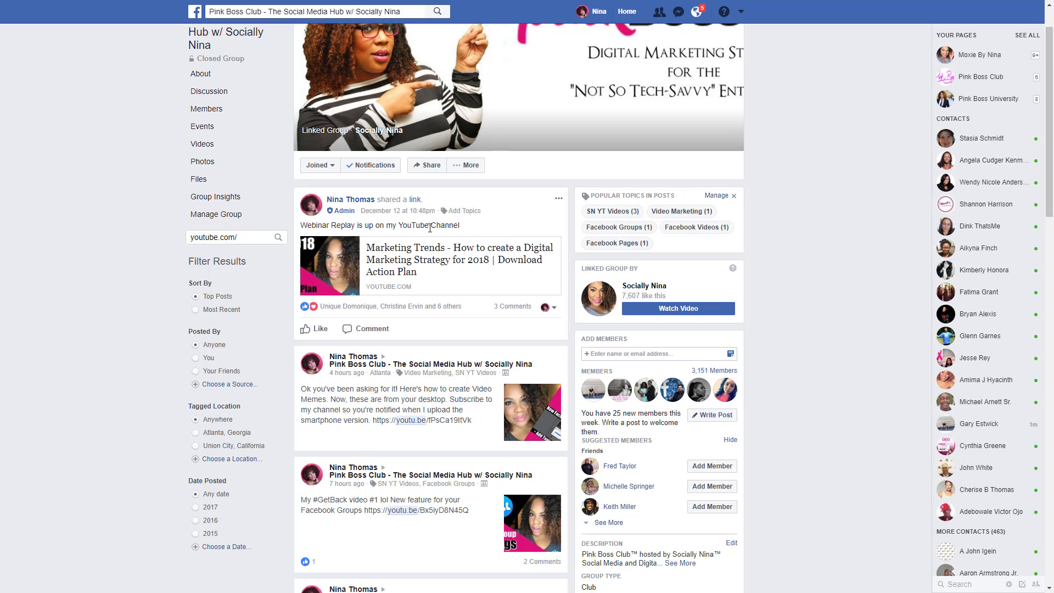
- Tag the Webinar Replay post with SN YT Videos, Video Marketing and a new 2018 Biz topic
click(465, 212)
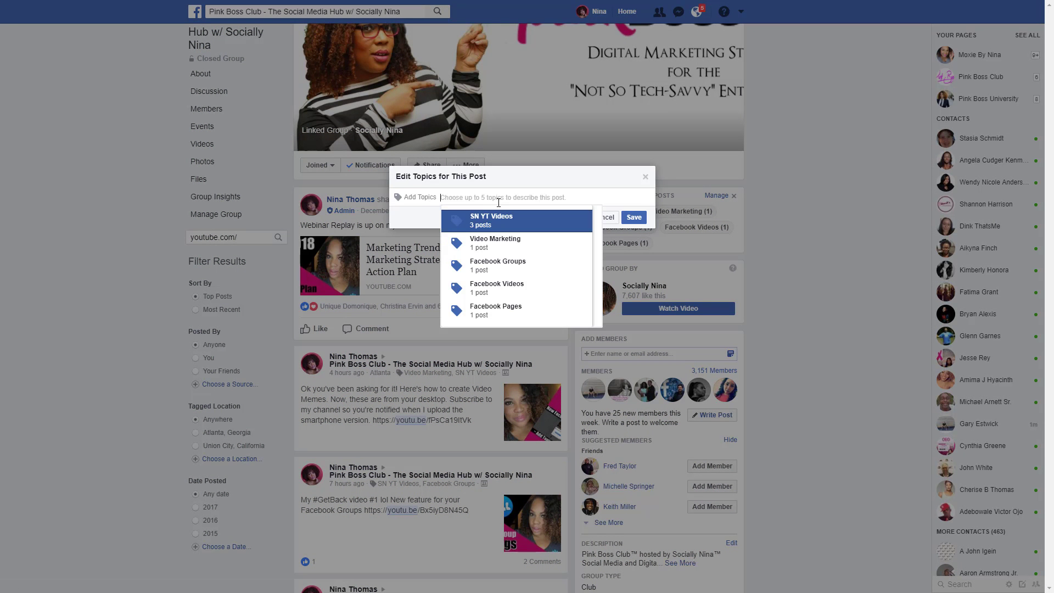
click(498, 220)
click(528, 222)
text(2018)
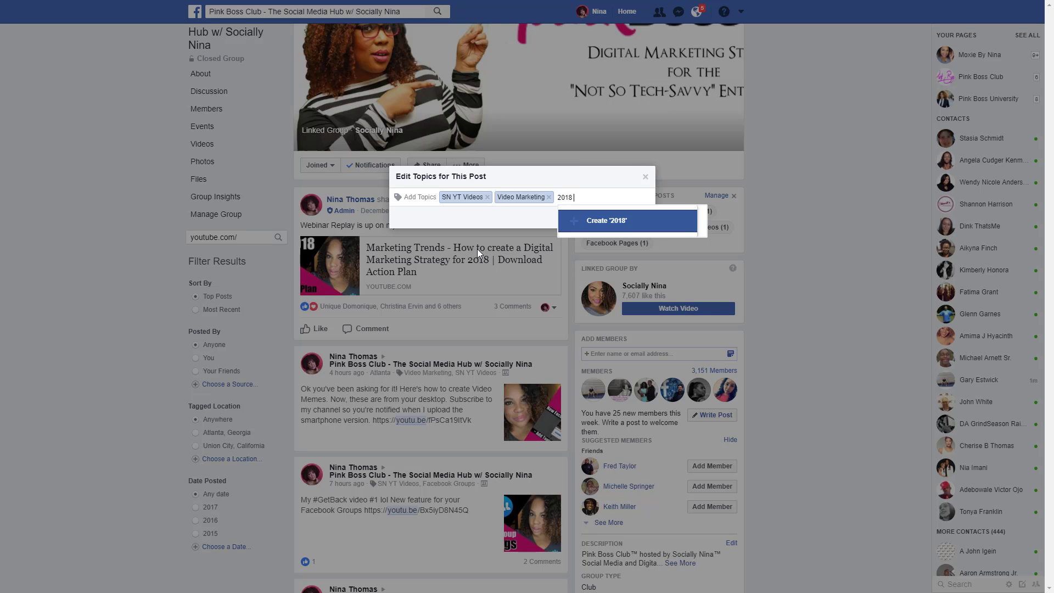
text( Marketing Stratregies)
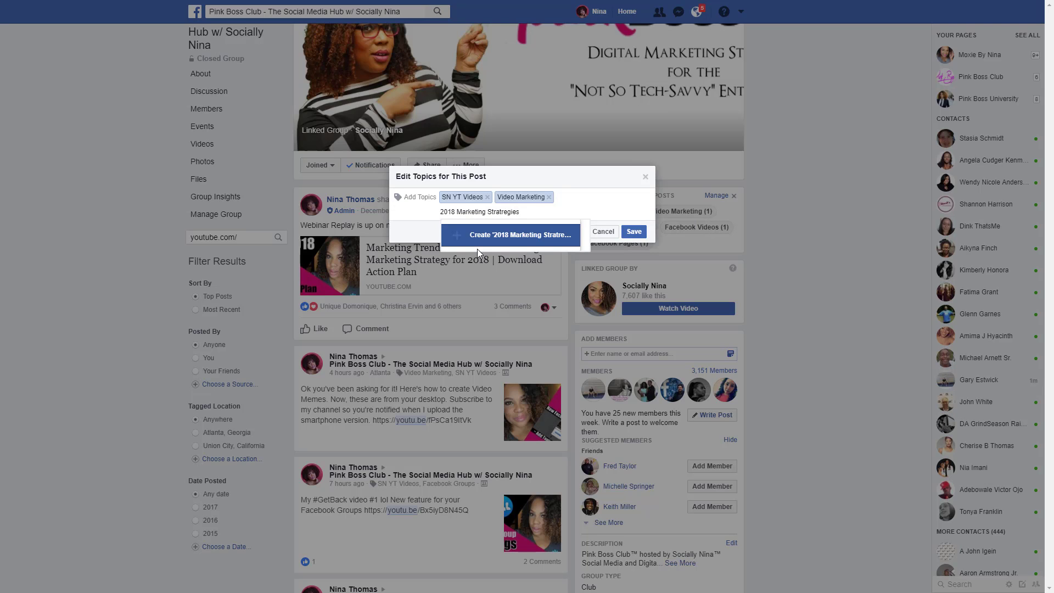
click(483, 237)
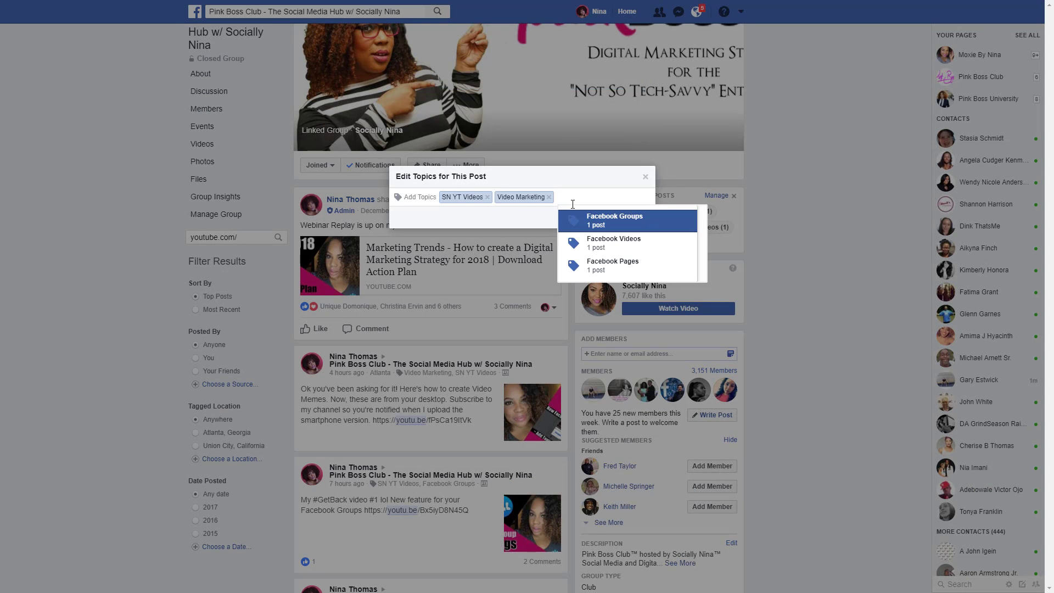
text(2018 Biz)
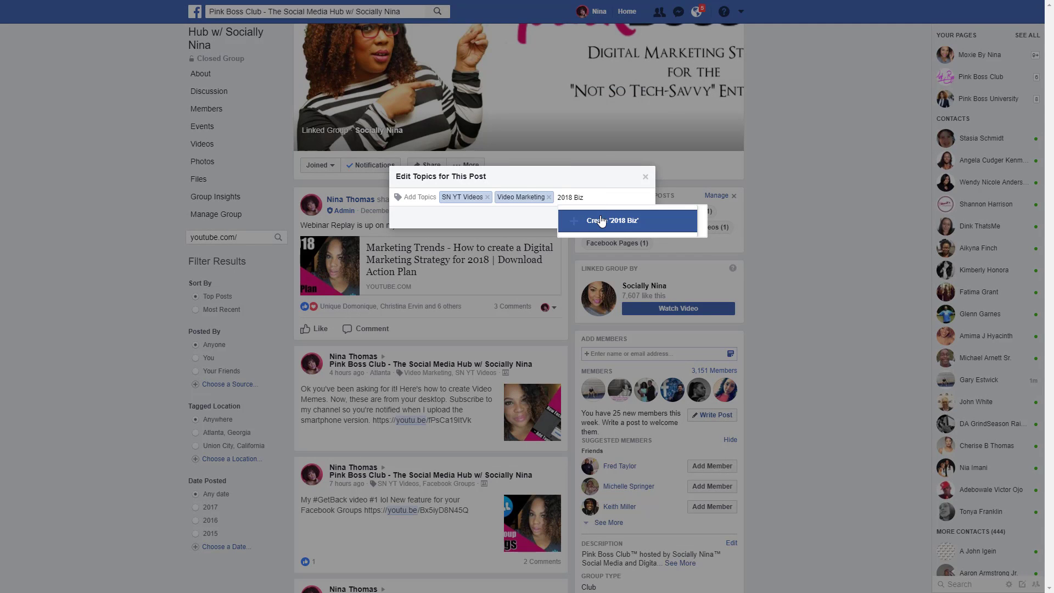
click(602, 221)
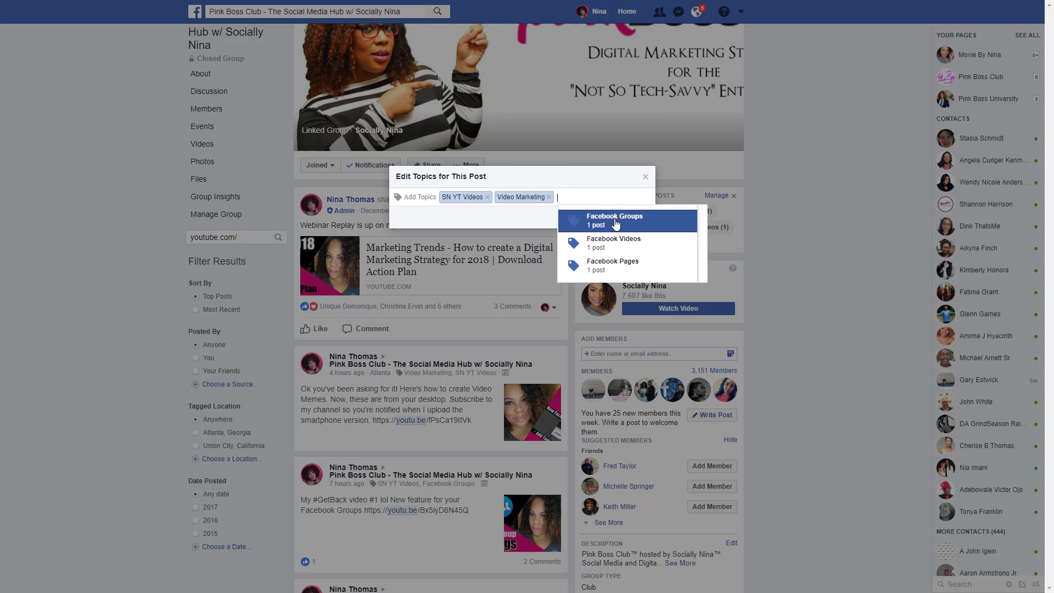
click(598, 176)
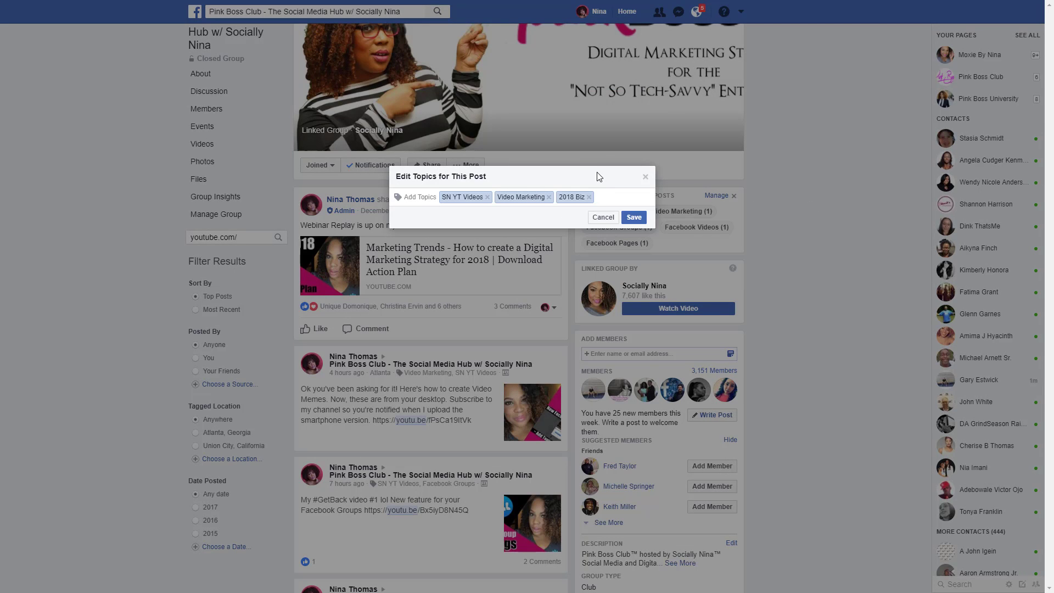
click(634, 218)
- Expand the YouTube for Business post in the search results
scroll(427, 294, down, 2)
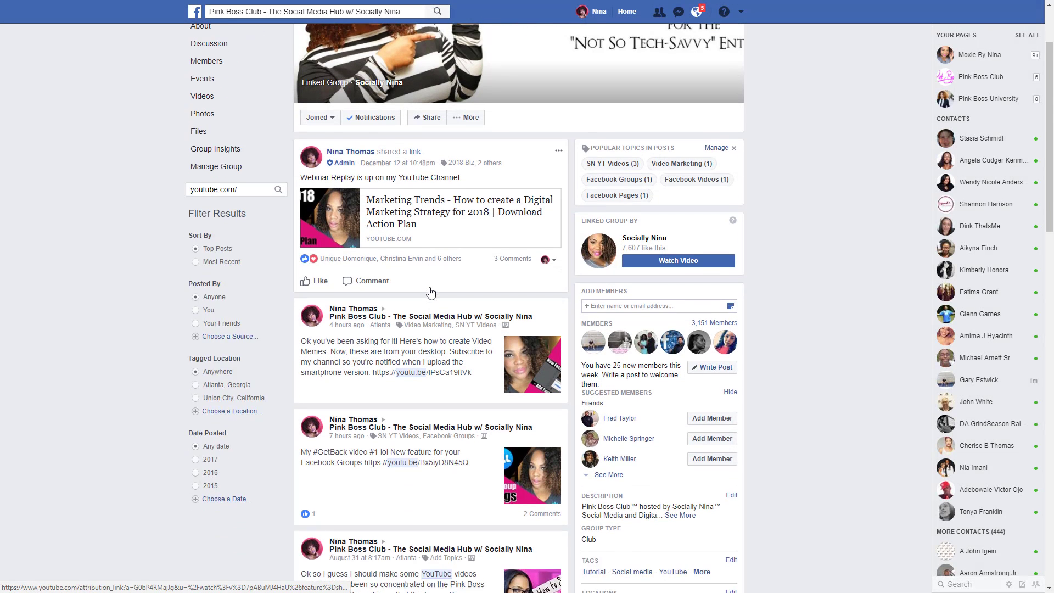
scroll(447, 373, down, 4)
scroll(448, 373, down, 2)
click(466, 204)
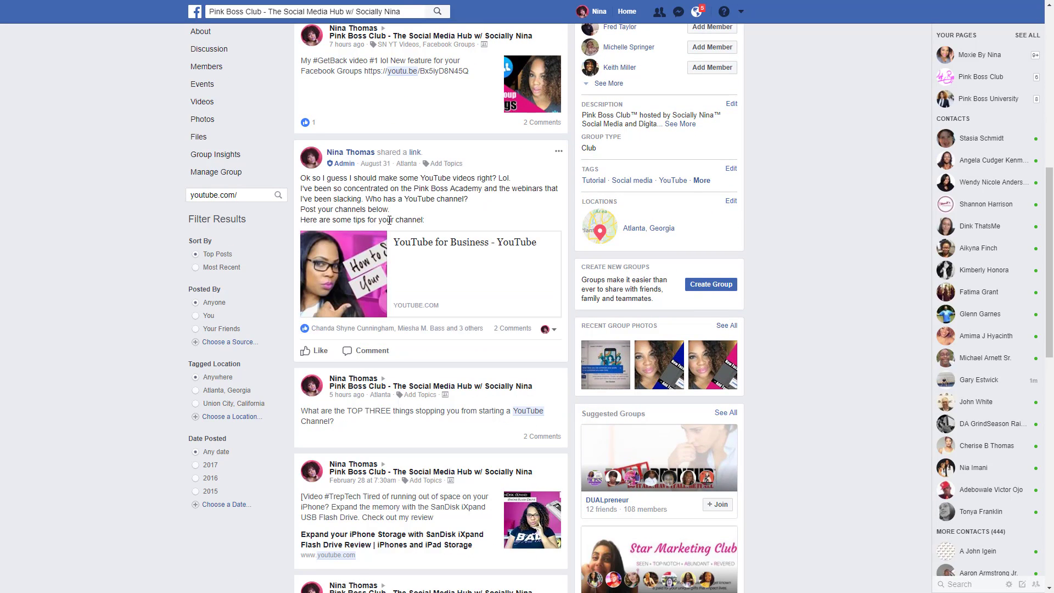
- Give the YouTube for Business post the SN YT Videos and new YouTube Setup topics, and save
click(443, 165)
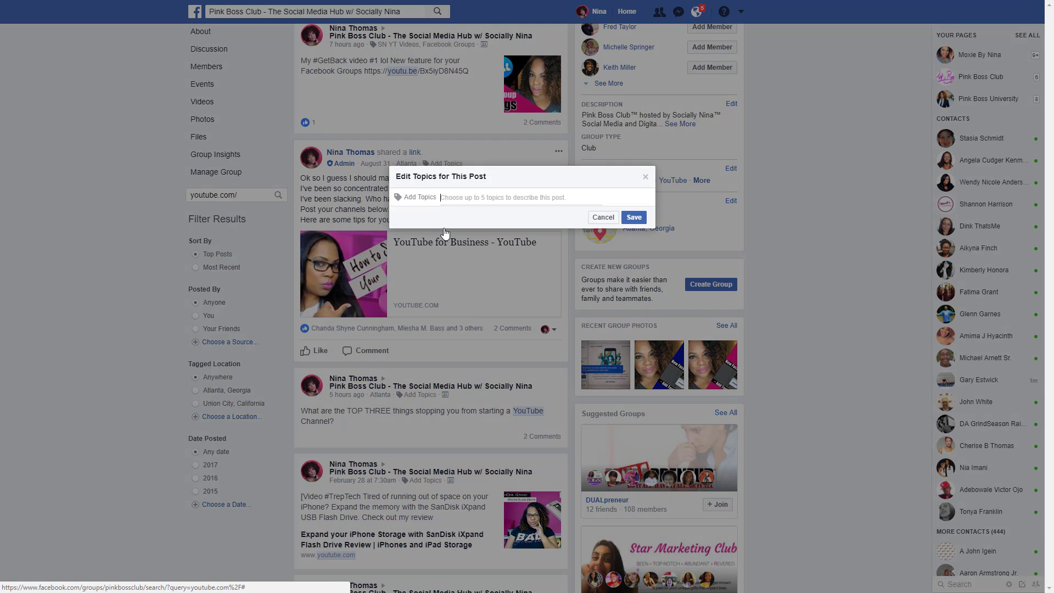
click(472, 220)
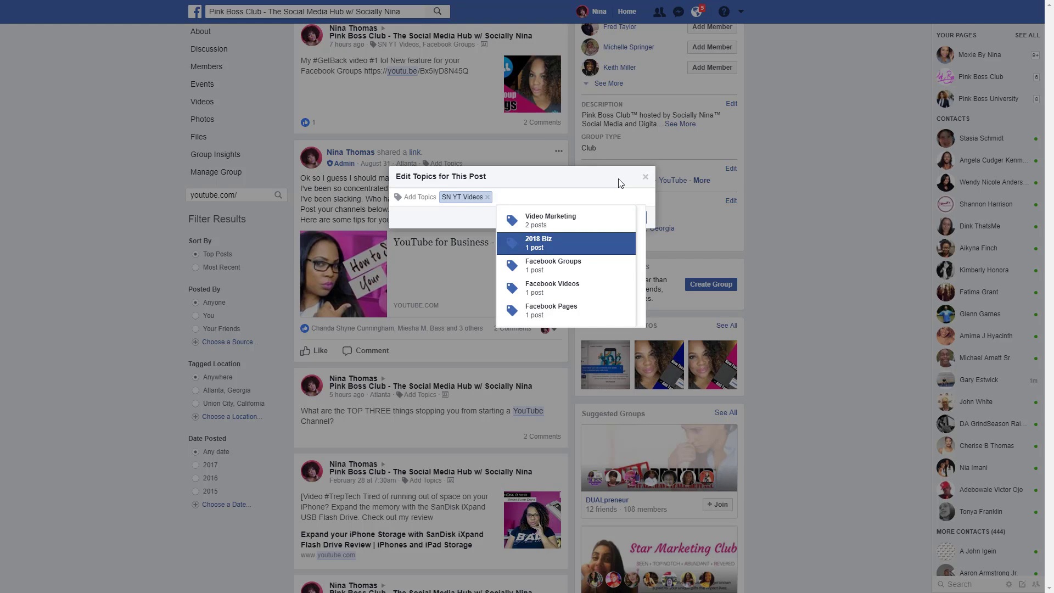
text(YouTube)
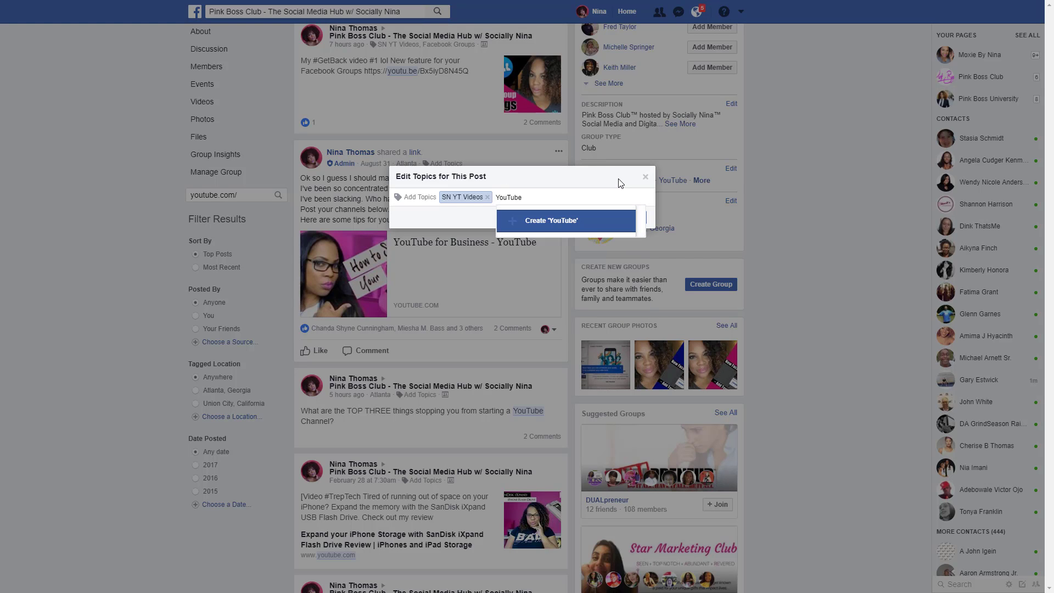
text( Setup)
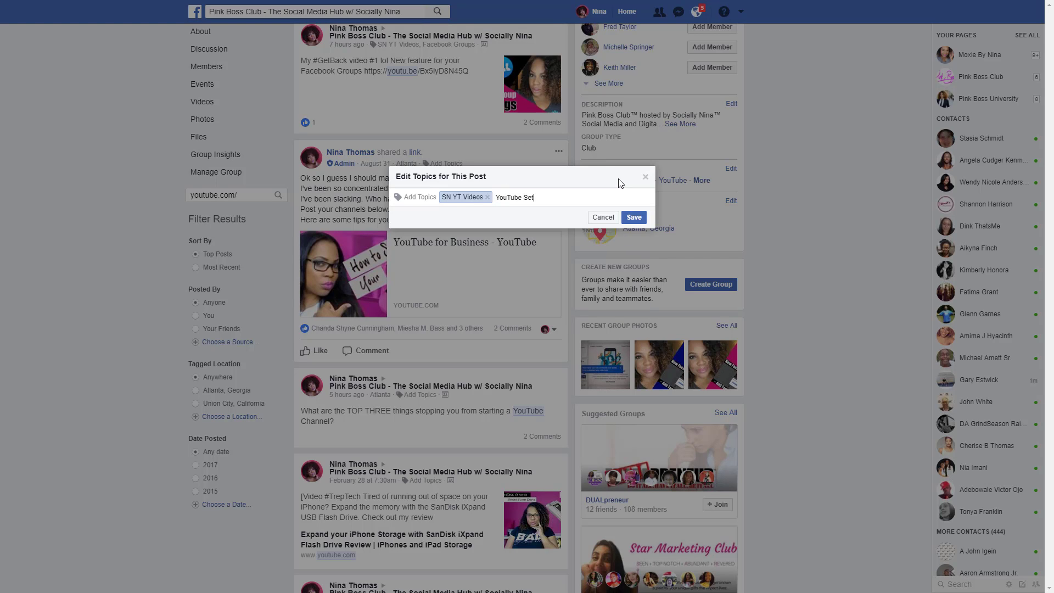
click(589, 222)
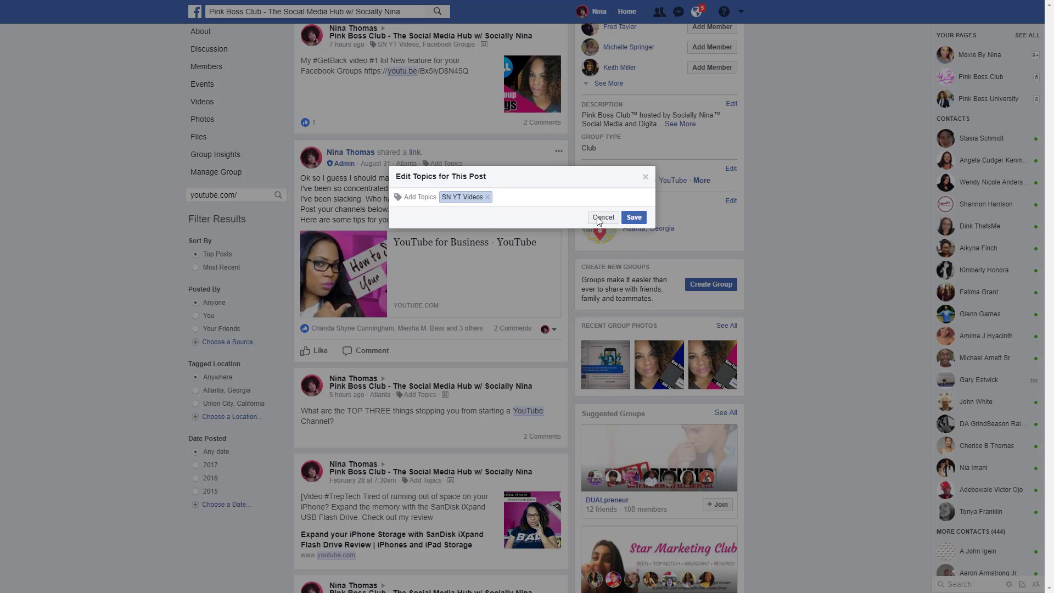
click(602, 181)
click(633, 217)
scroll(485, 258, down, 4)
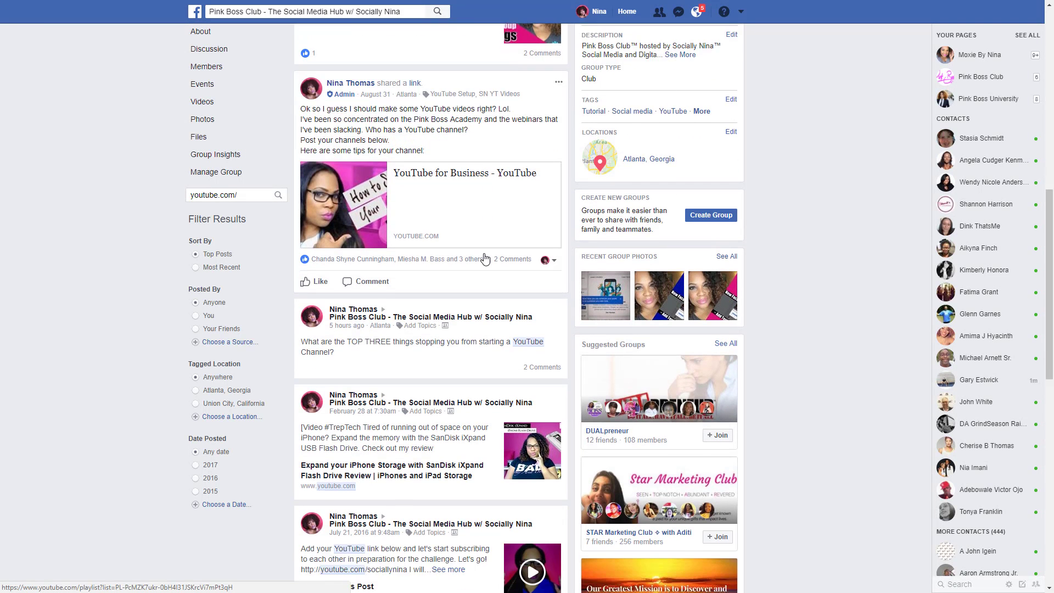
- Expand the February 28 SanDisk iXpand post and open its topic editor
scroll(486, 258, down, 1)
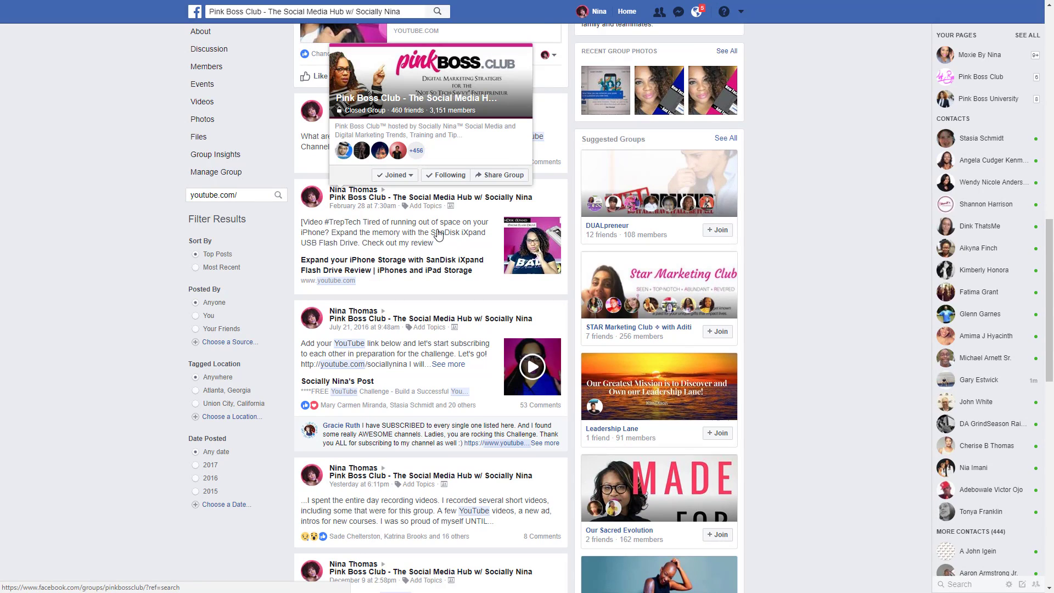
click(419, 211)
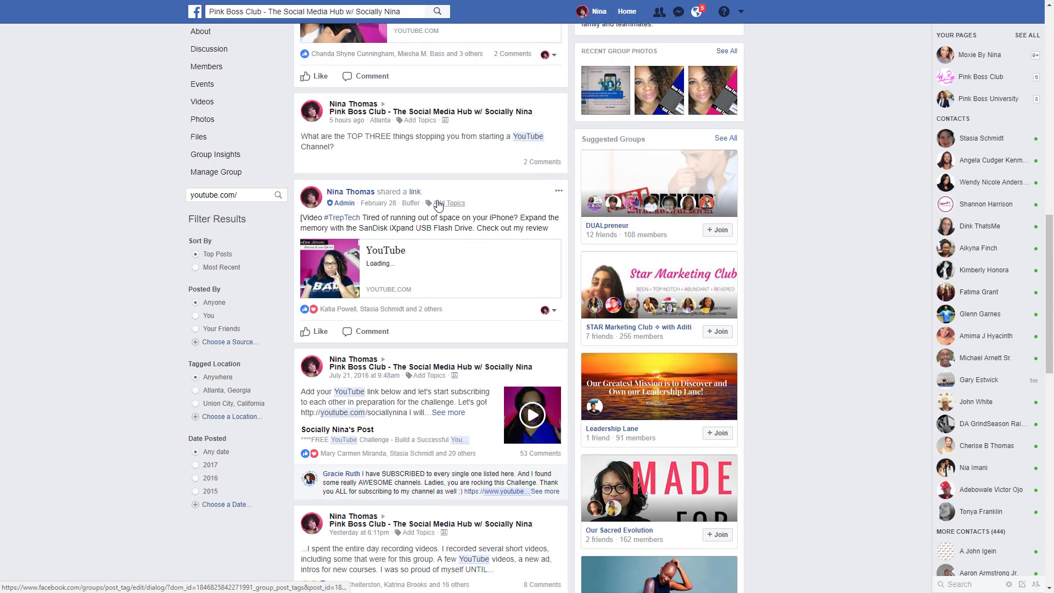
click(442, 204)
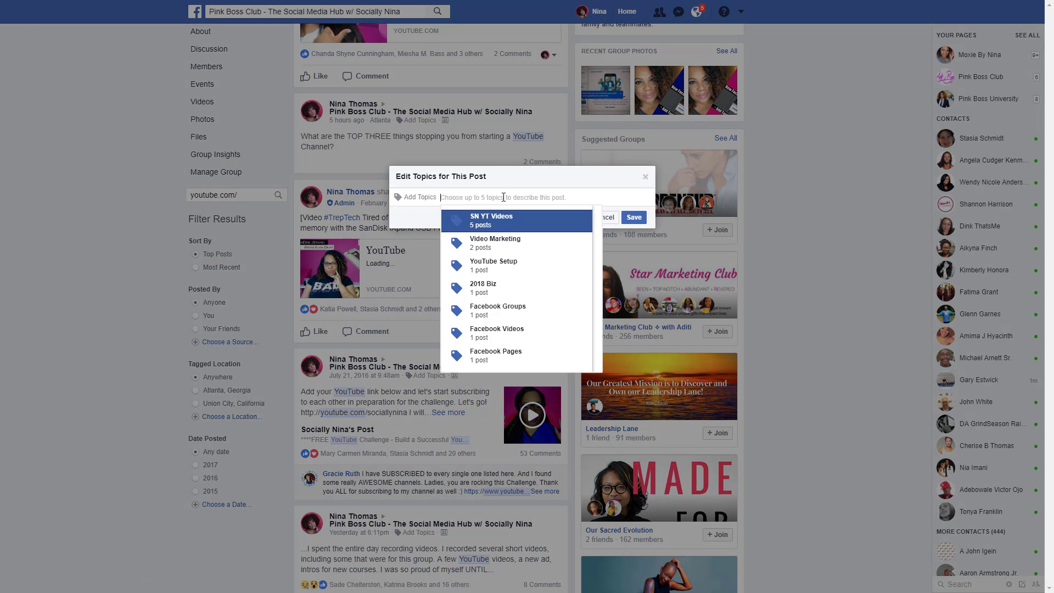
- Attempt an 'iPhone Accessories' topic, dismiss the invalid-name alert, and add SN YT Videos instead
text(iPhone)
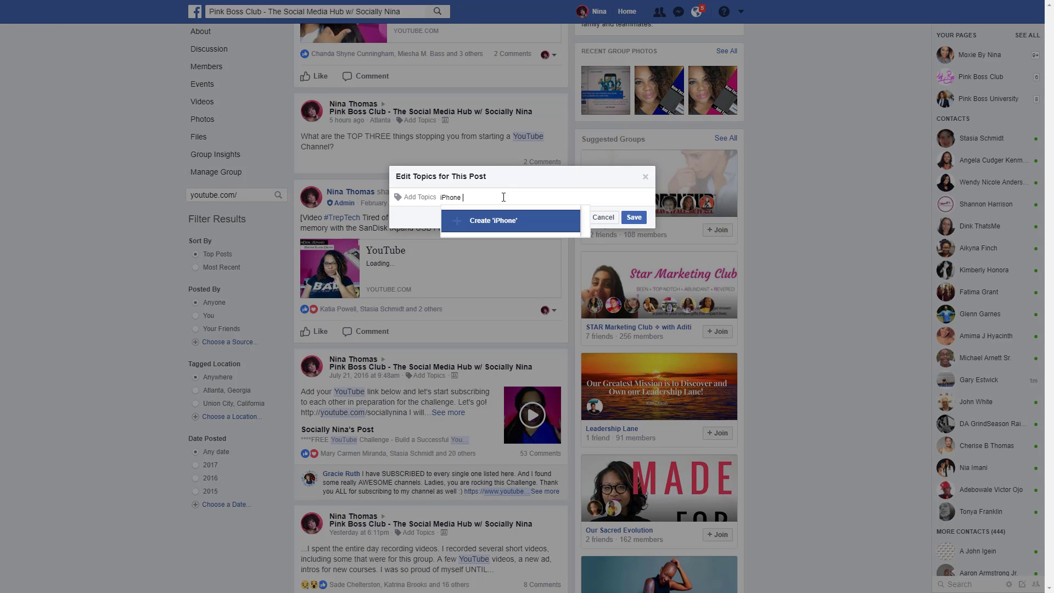
text( Accessories)
click(504, 220)
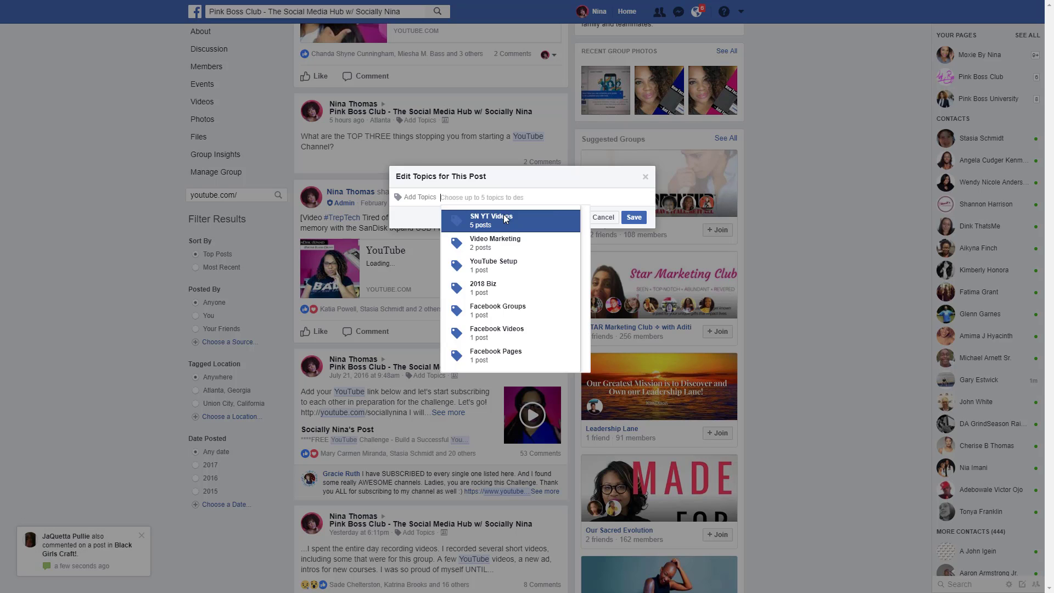
click(631, 131)
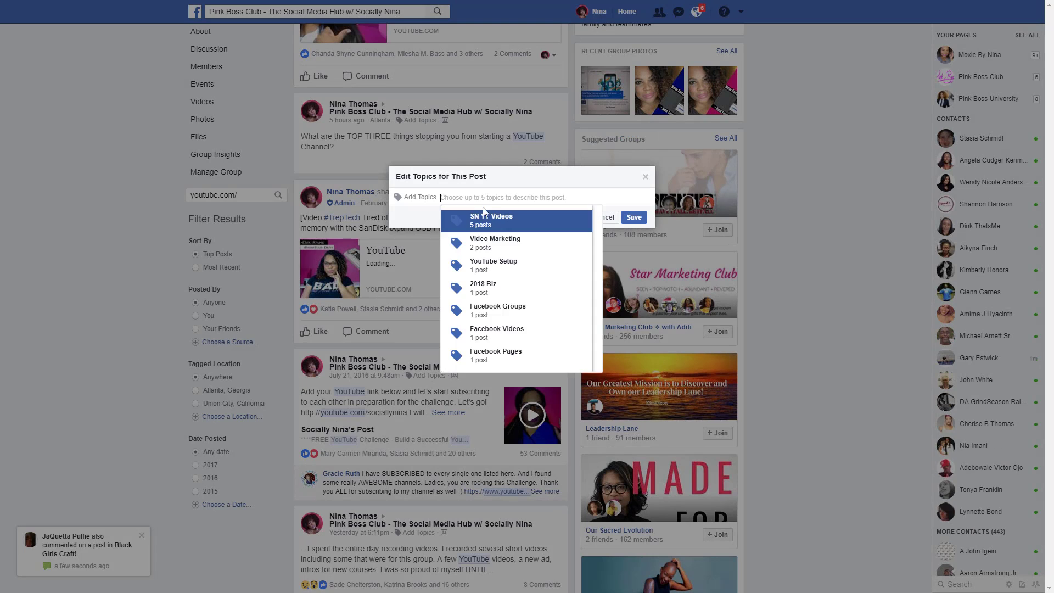
click(475, 221)
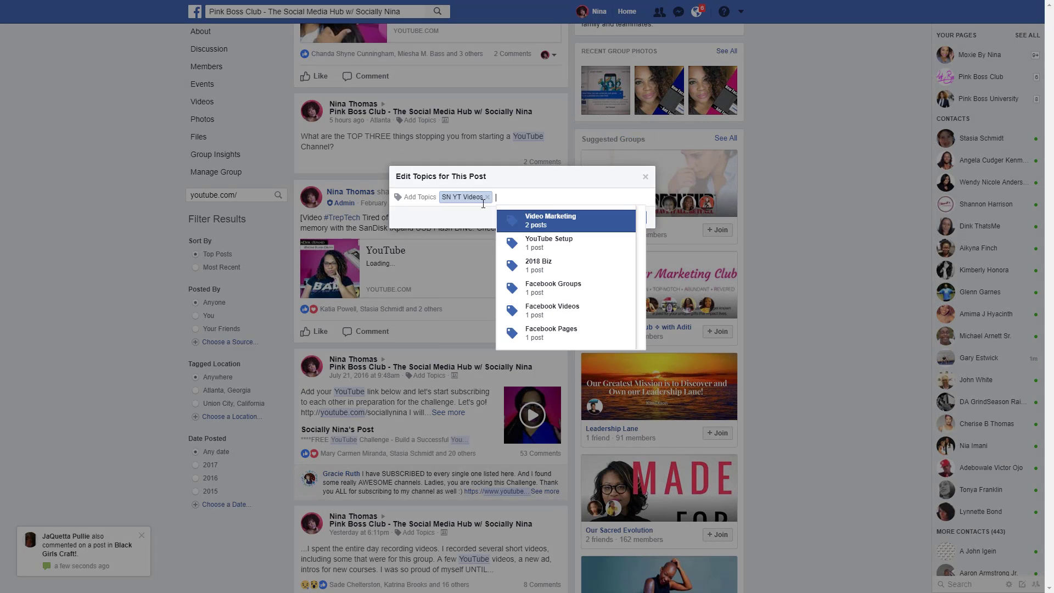
- Create the TeamiPhone topic after a rejected '#TeamioPhone' attempt, and save the post's topics
text(#Teamio)
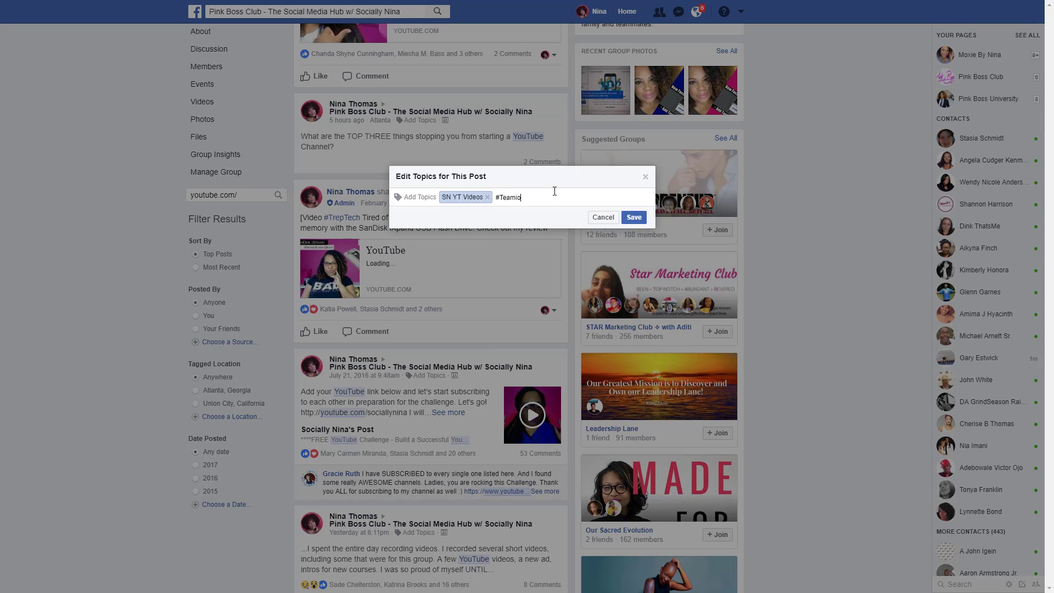
key(BackSpace)
text(Phone)
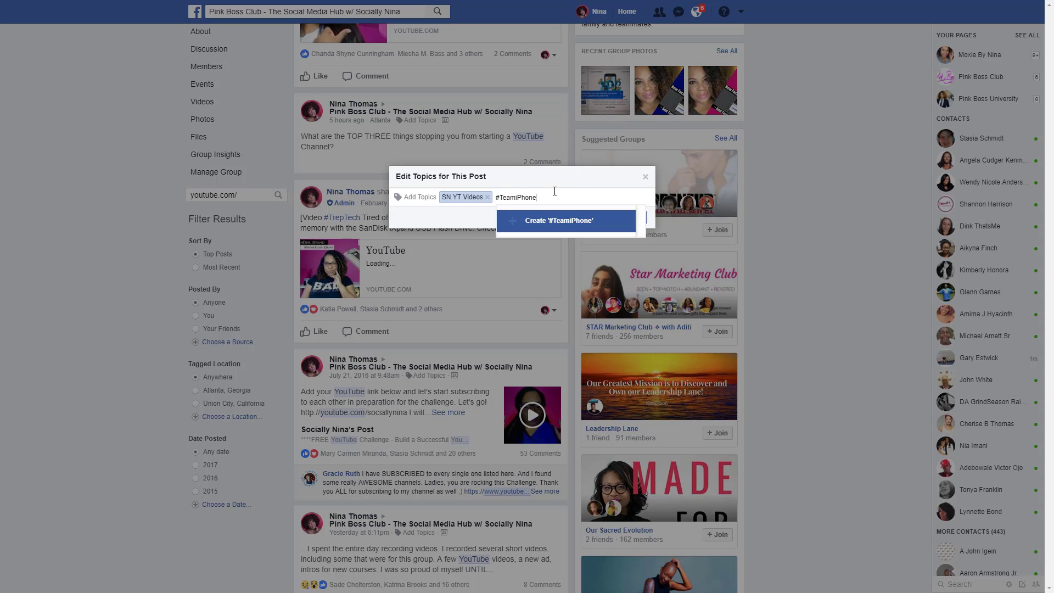
click(580, 226)
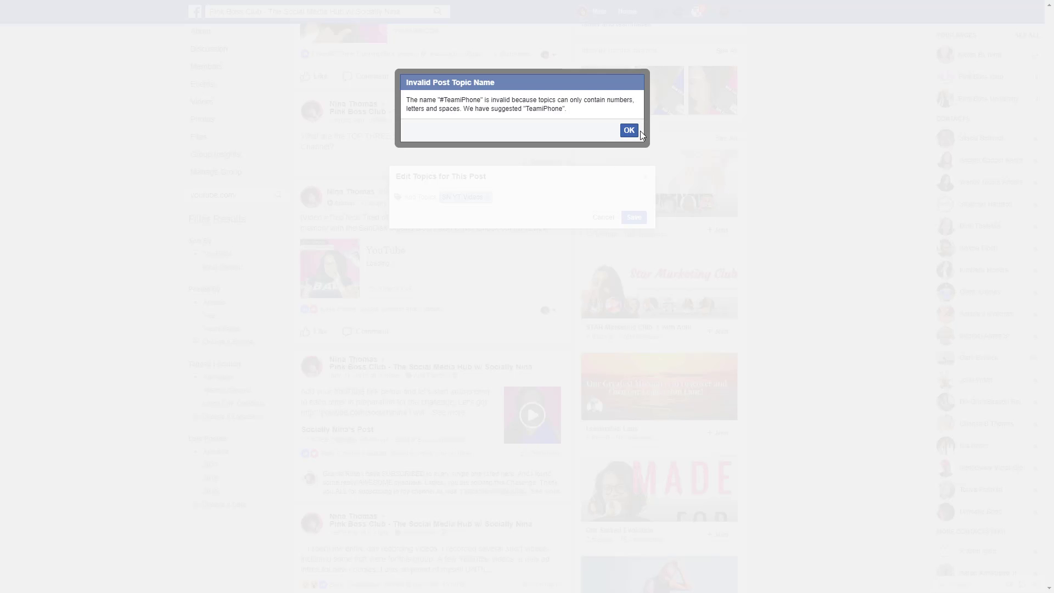
click(629, 130)
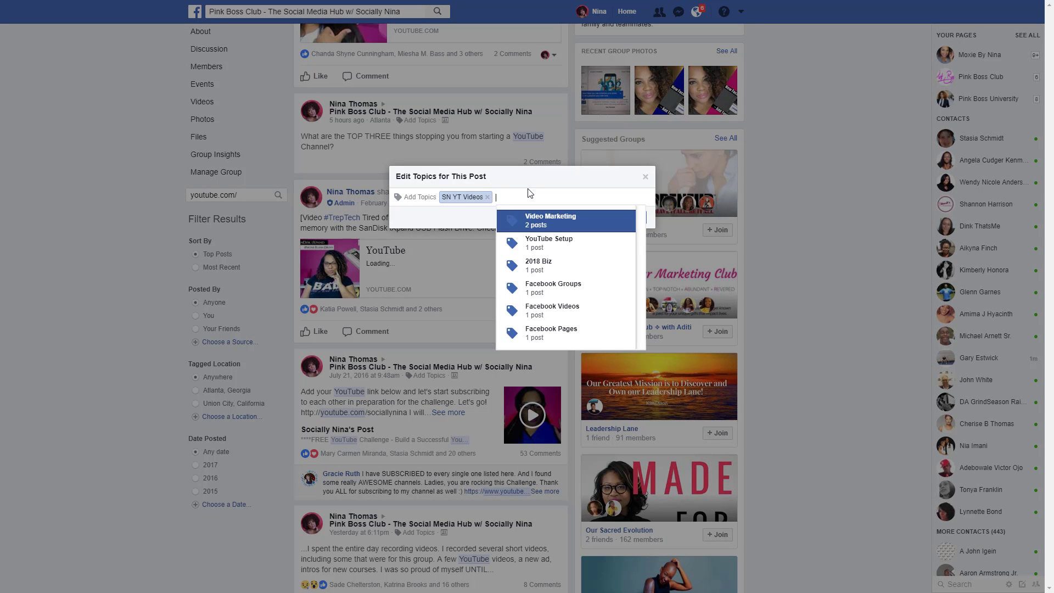
text(TeamiPhone)
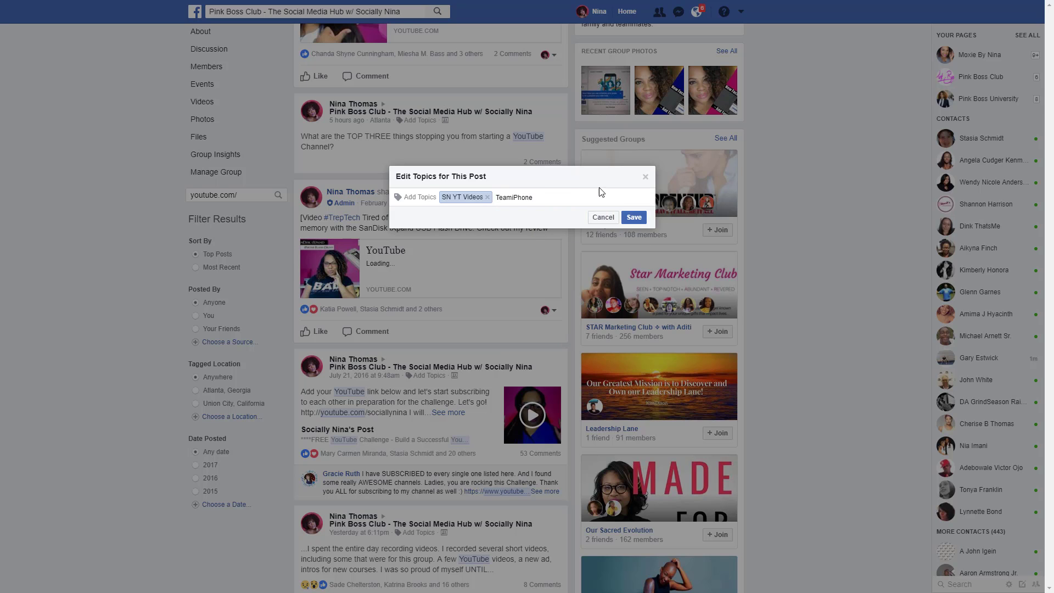
key(Tab)
click(548, 198)
click(546, 220)
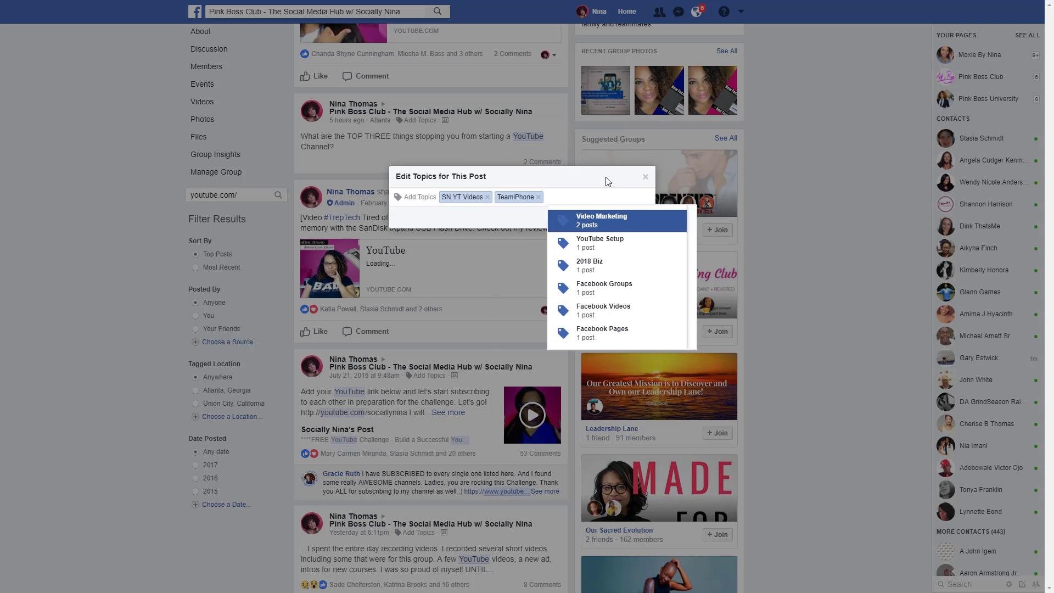
click(629, 214)
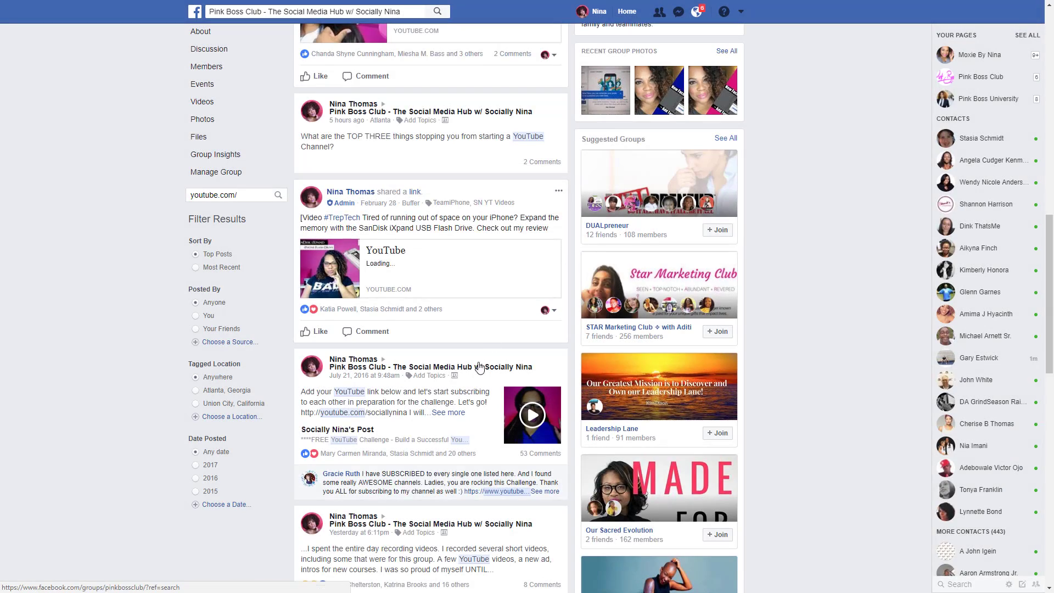
- Open the group's Videos tab and scroll through the grid of video thumbnails
scroll(480, 367, down, 15)
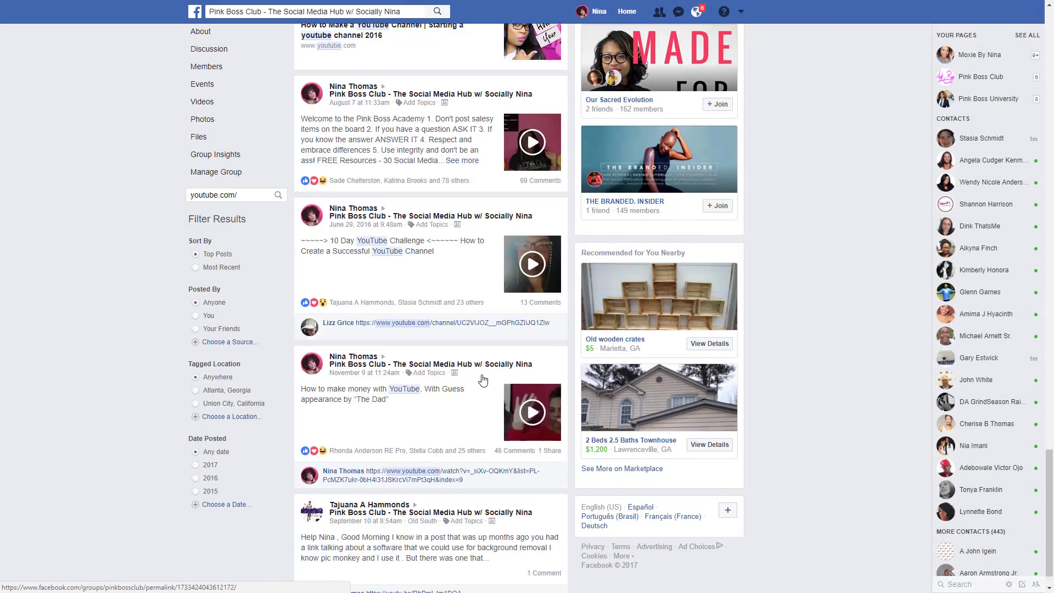
scroll(483, 380, up, 12)
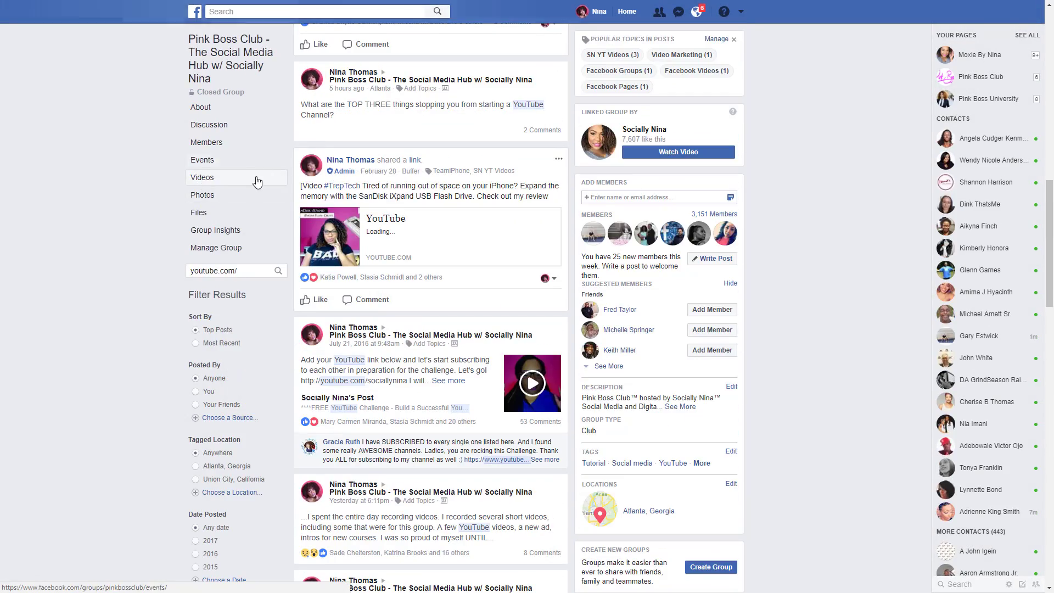
click(259, 175)
scroll(600, 325, down, 1)
scroll(600, 325, down, 5)
scroll(599, 325, down, 15)
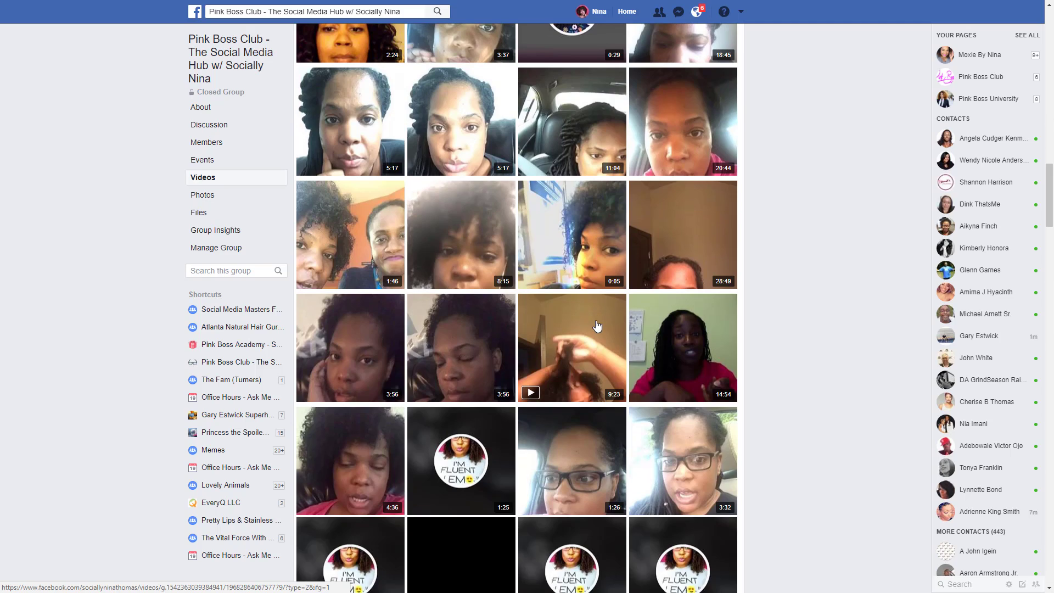
scroll(598, 326, up, 20)
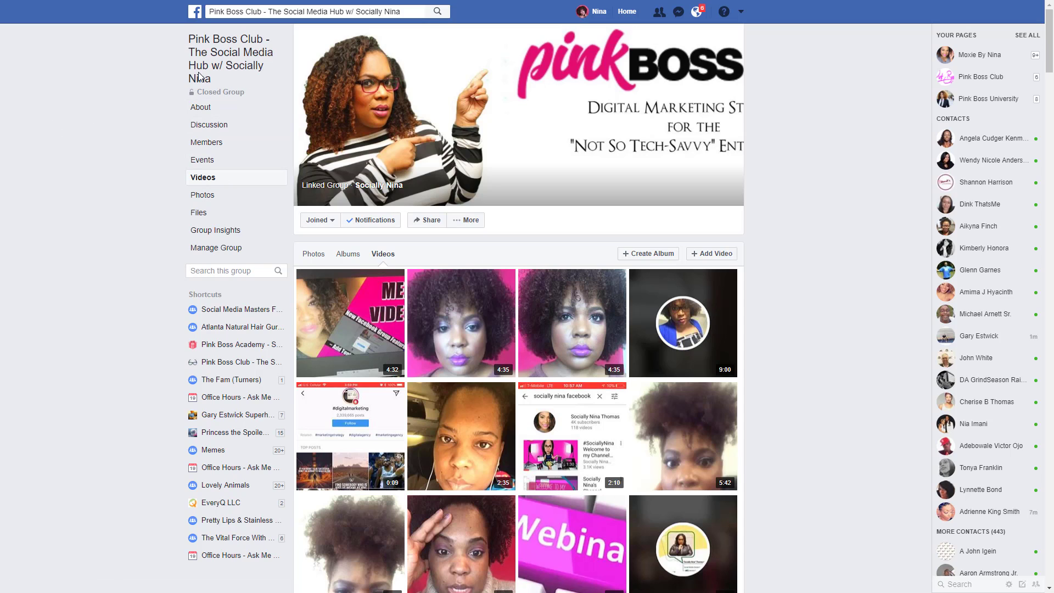
- Review the Discussion feed's Popular Topics box, now led by SN YT Videos (6)
click(211, 125)
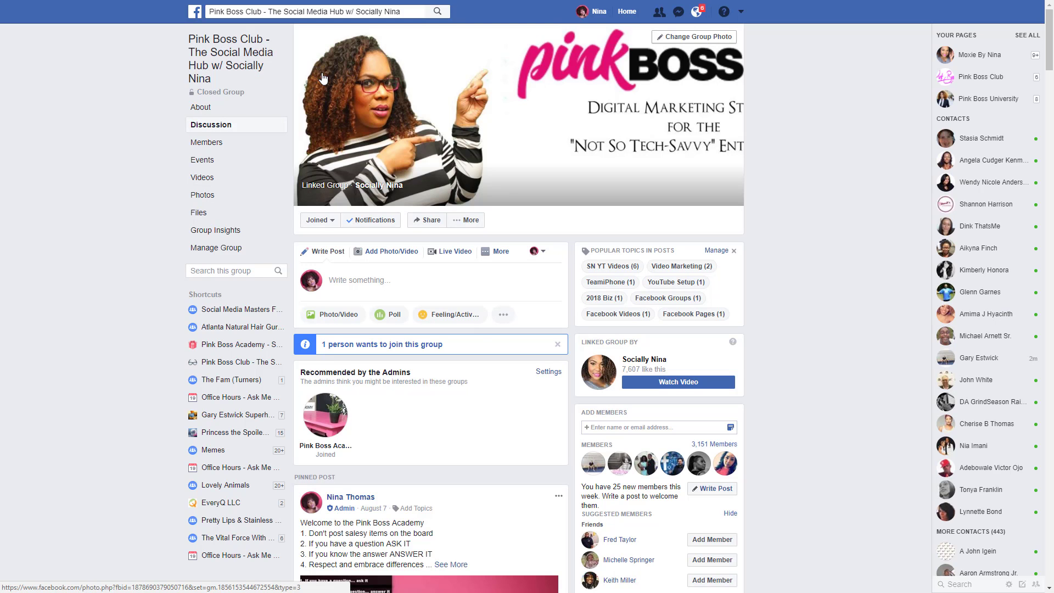
scroll(512, 287, down, 10)
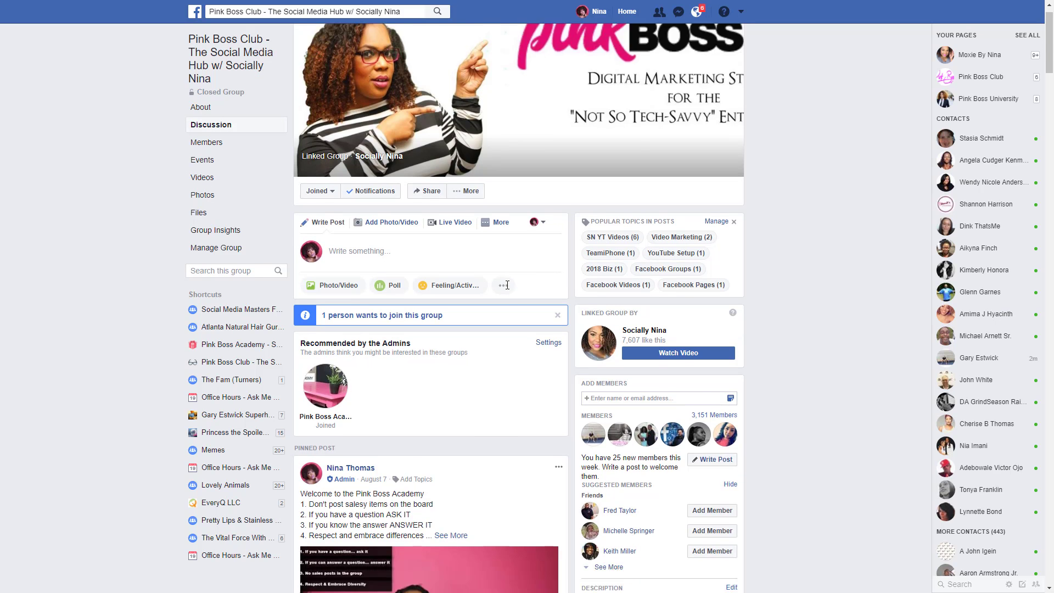
scroll(513, 291, down, 8)
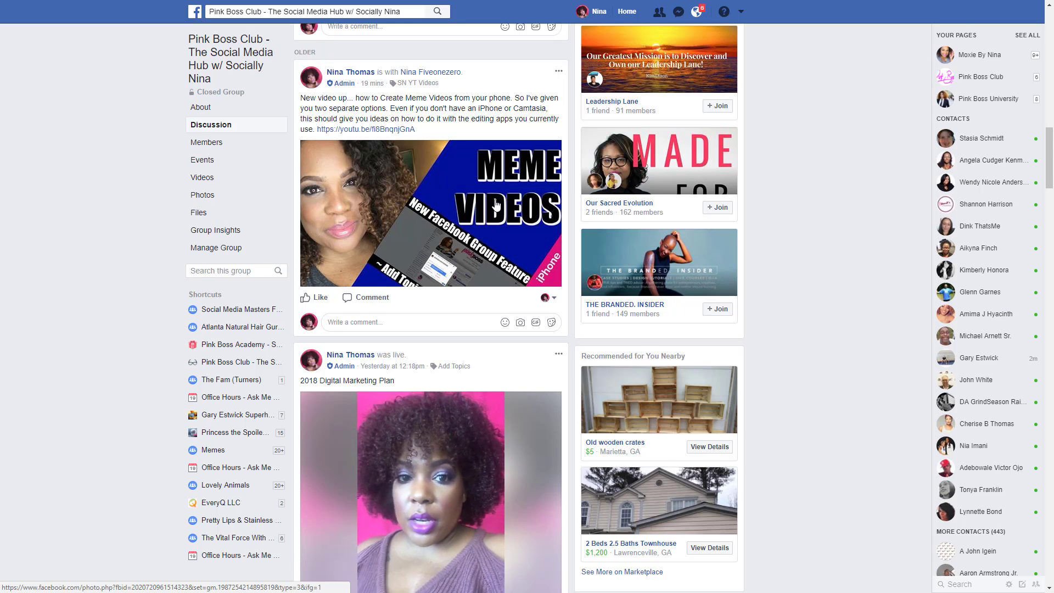
scroll(486, 283, up, 7)
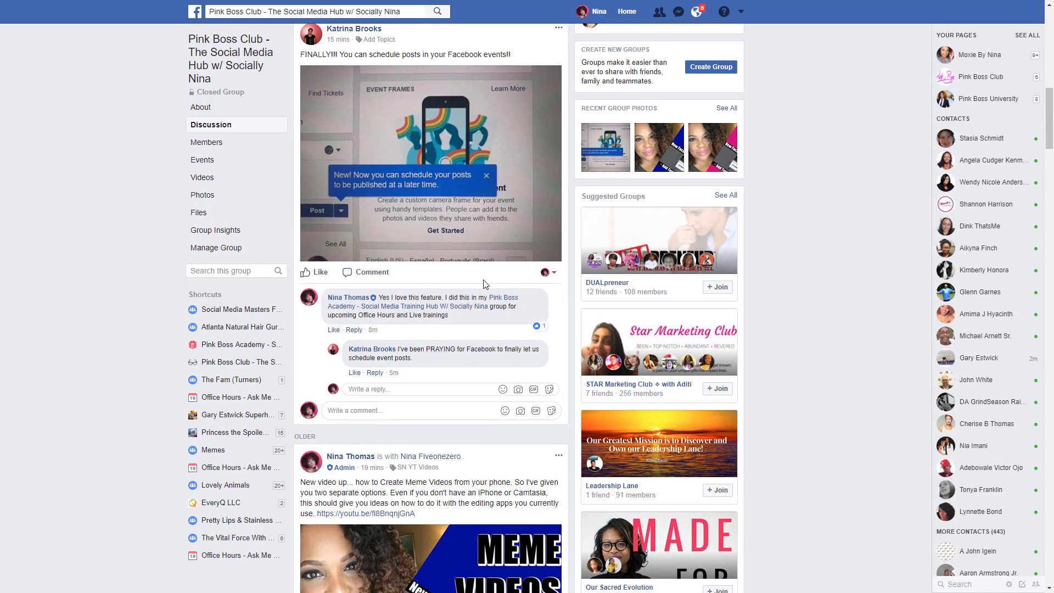
scroll(485, 283, up, 8)
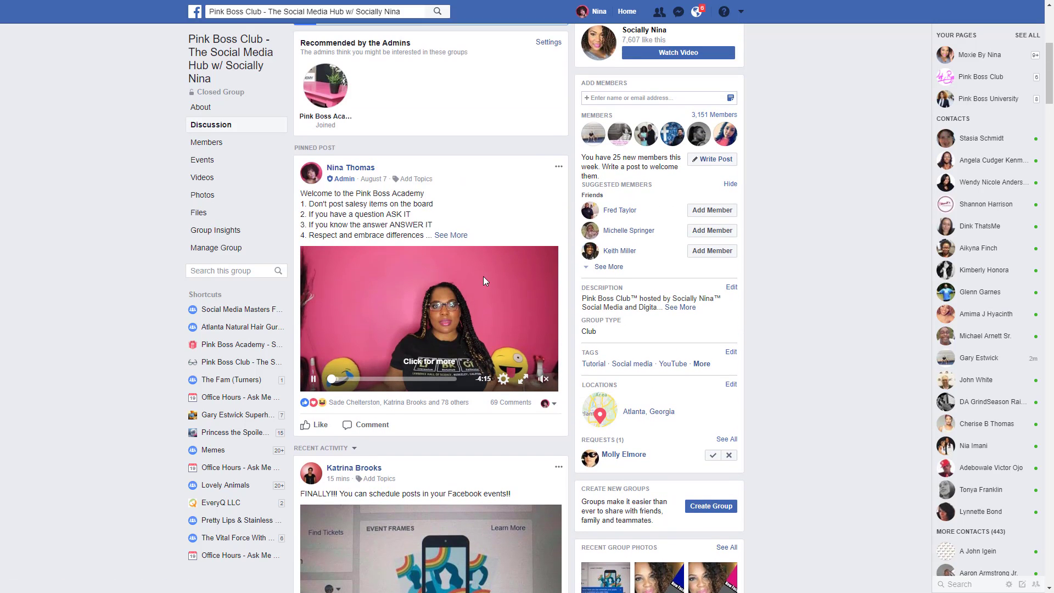
scroll(485, 281, up, 6)
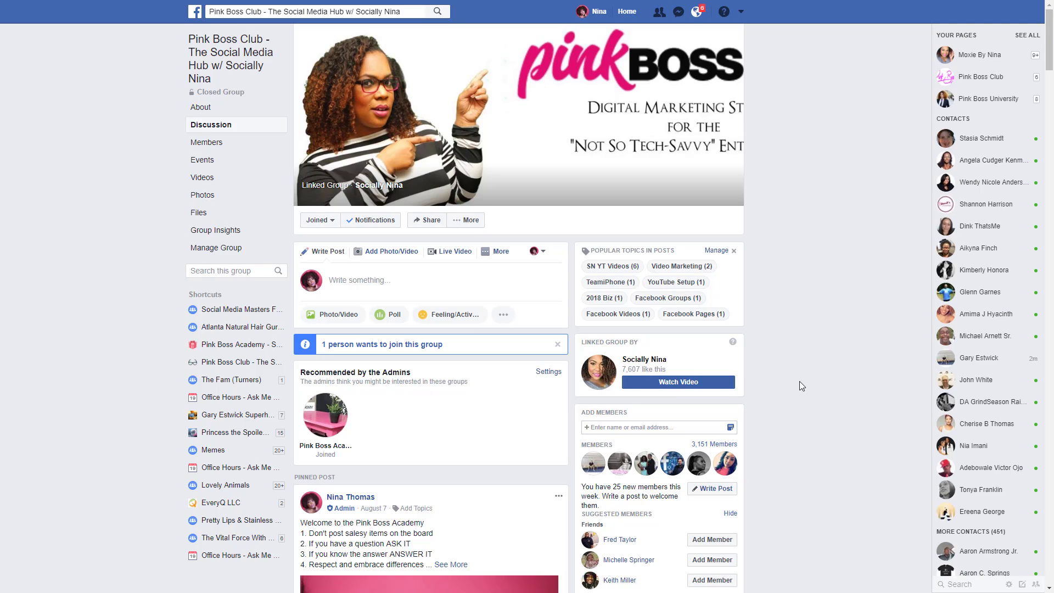
scroll(805, 346, down, 1)
scroll(805, 342, down, 4)
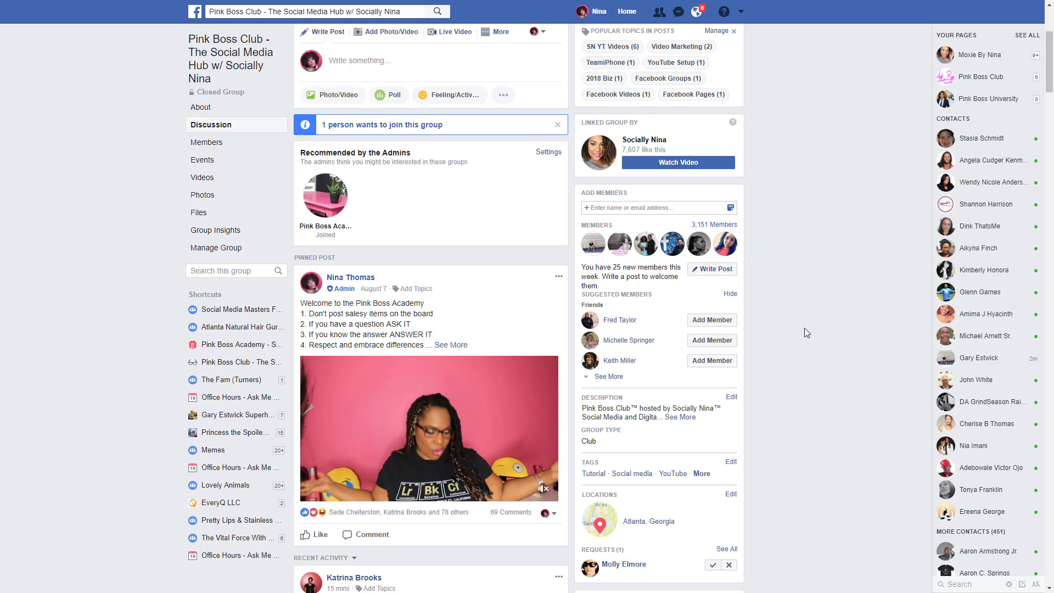
scroll(805, 327, up, 4)
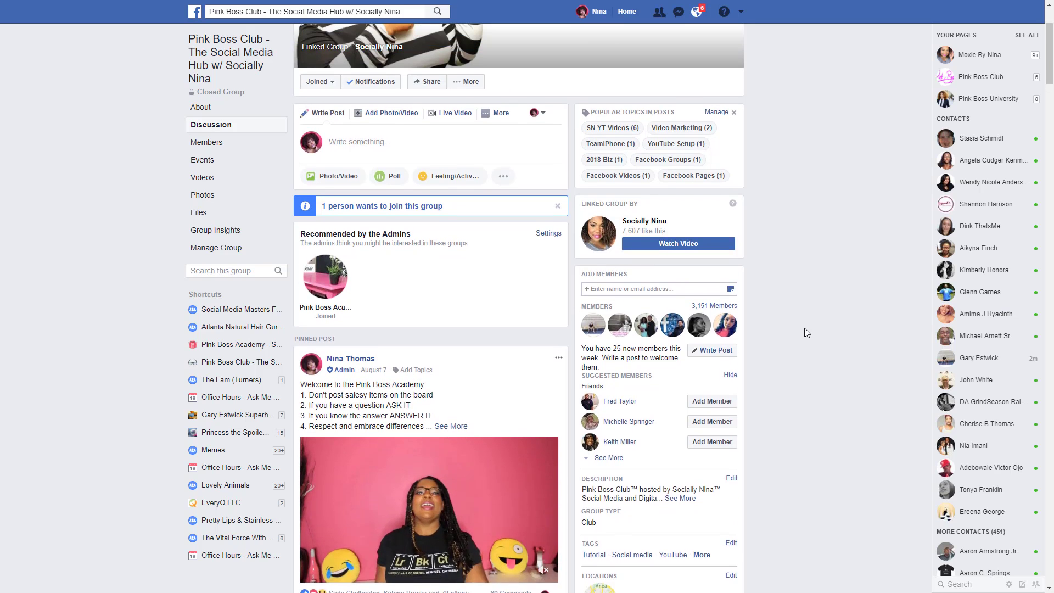